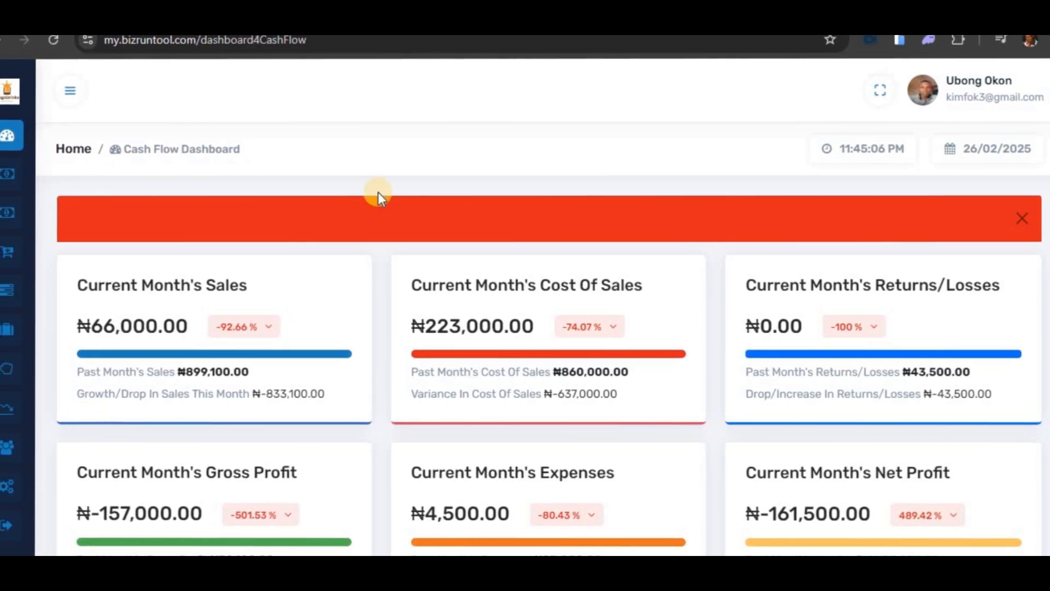
Open the Add Service Inflow page from the Services section and switch the page to the mobile phone preview
mouse_move(3, 253)
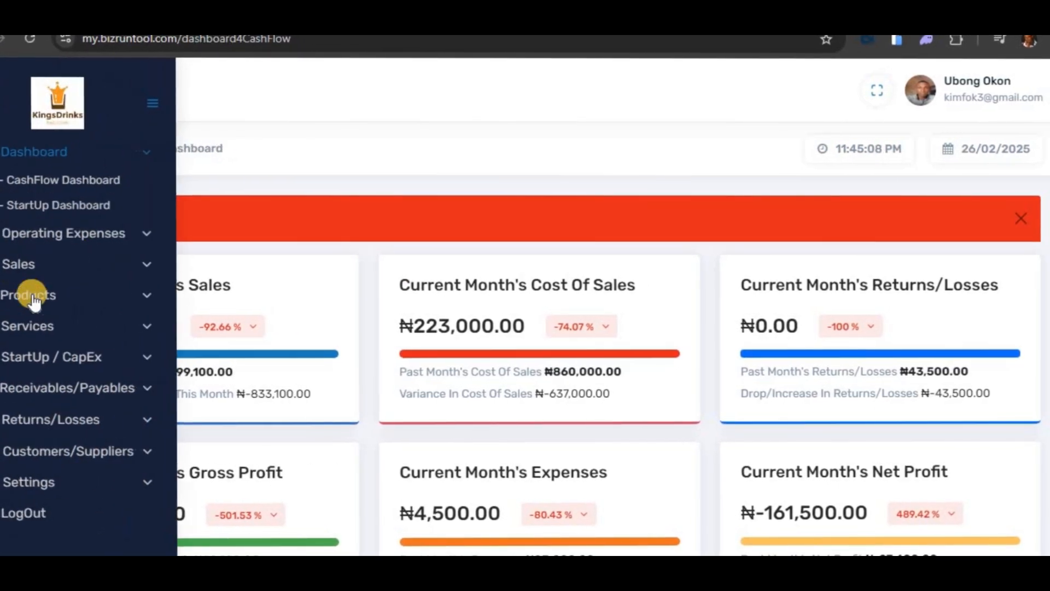
click(46, 326)
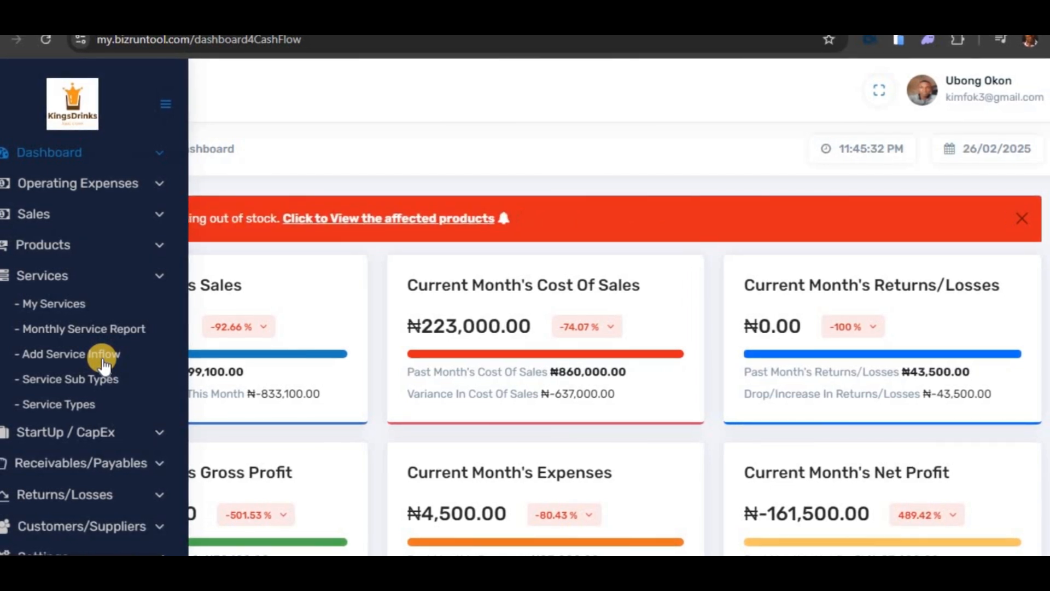
click(104, 356)
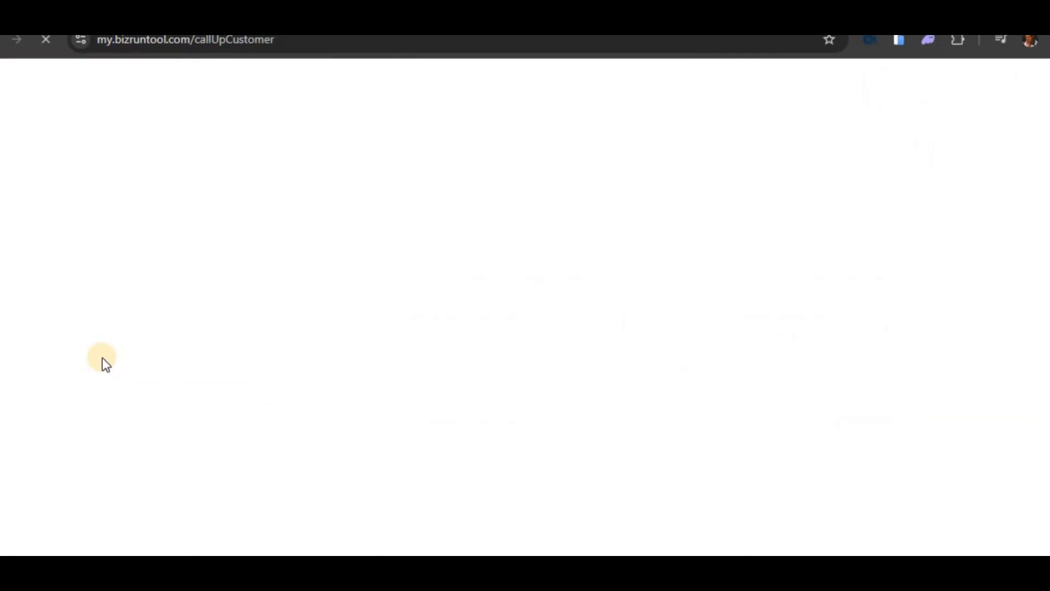
mouse_move(55, 269)
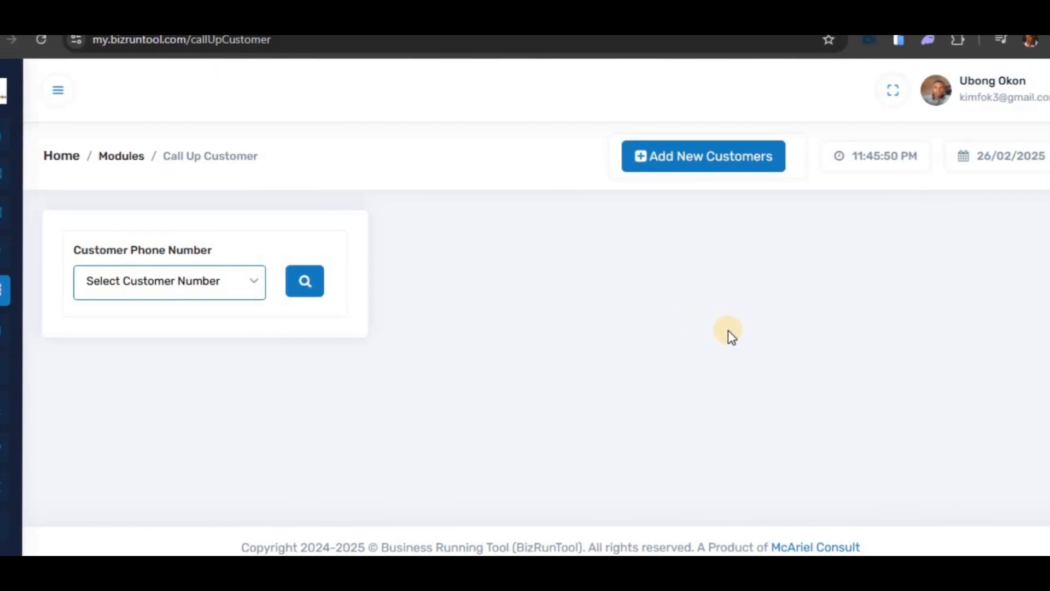
click(897, 41)
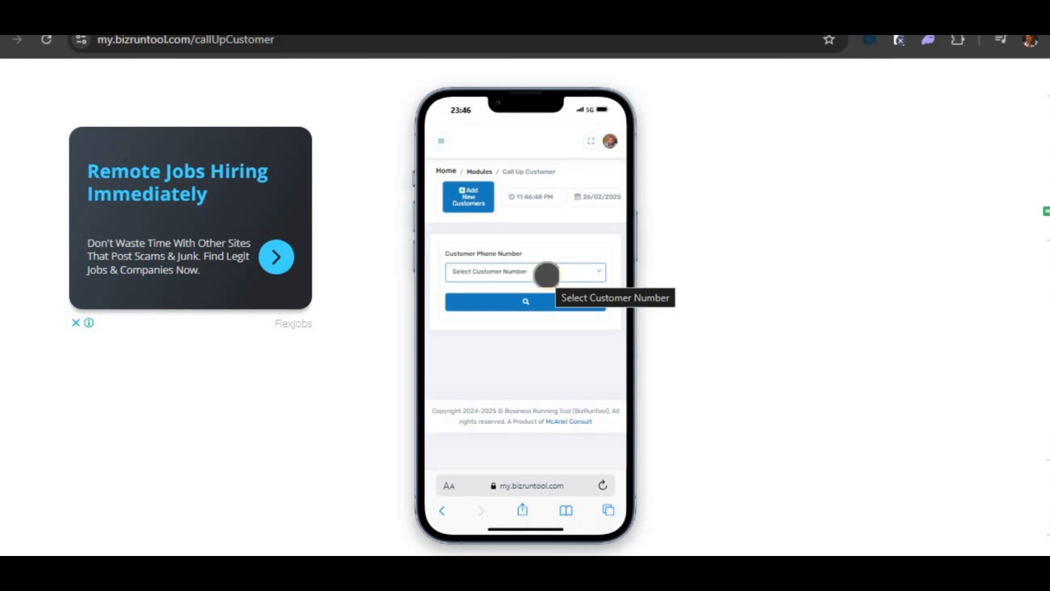
Open the Add New Customer form, review its fields from customer name to state, and close it without adding anyone
click(472, 202)
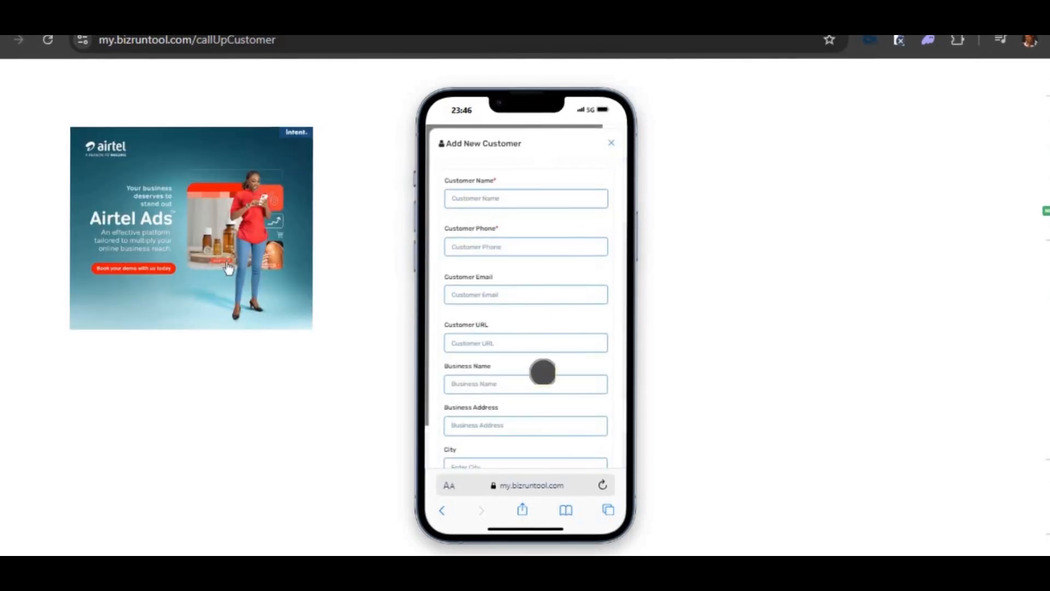
scroll(525, 354, down, 3)
scroll(523, 359, up, 3)
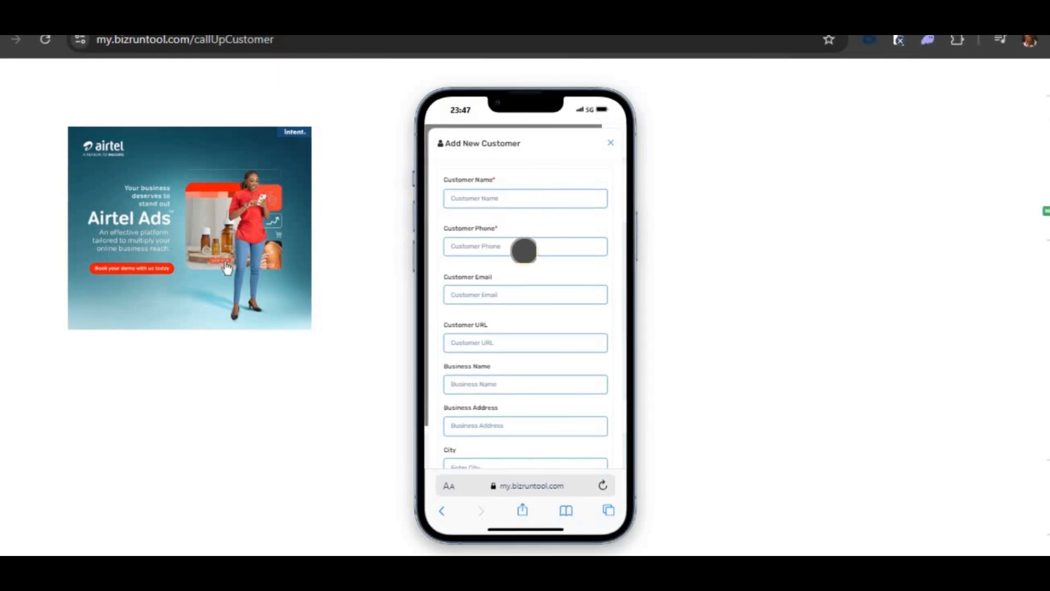
scroll(534, 351, down, 5)
scroll(534, 352, up, 2)
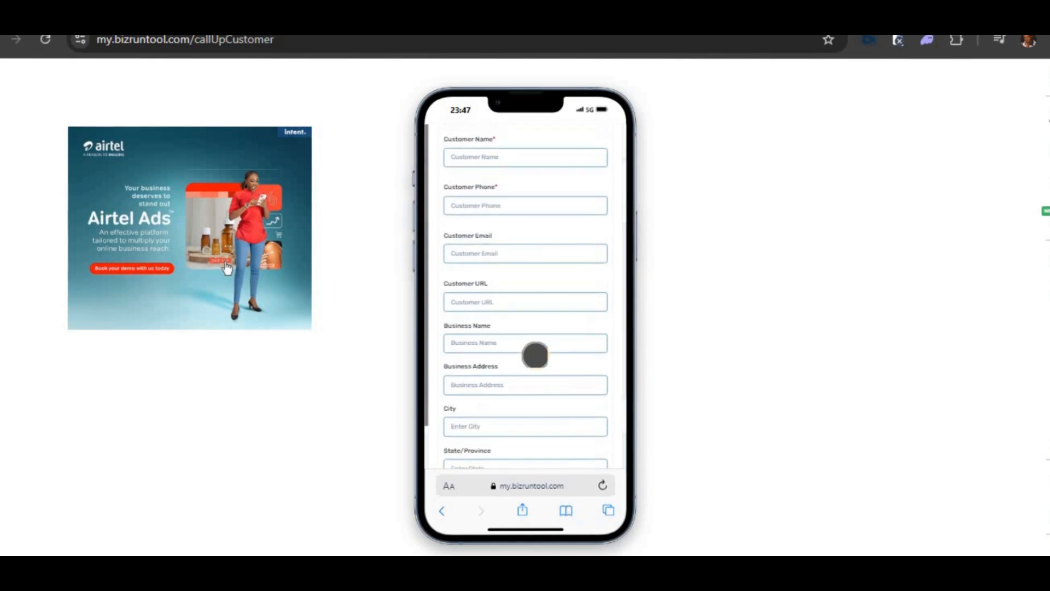
scroll(534, 355, up, 2)
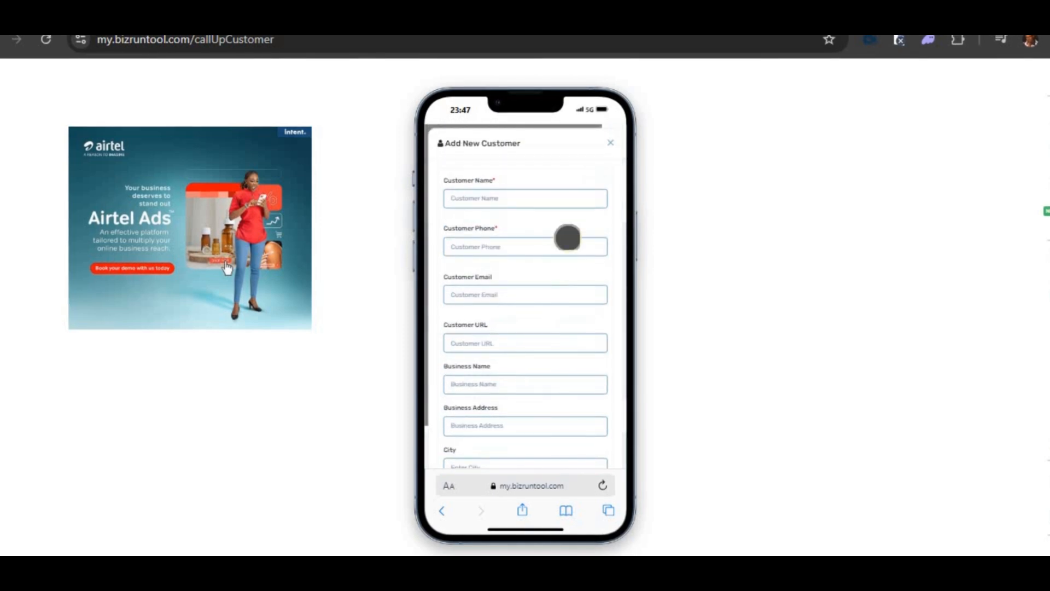
click(610, 143)
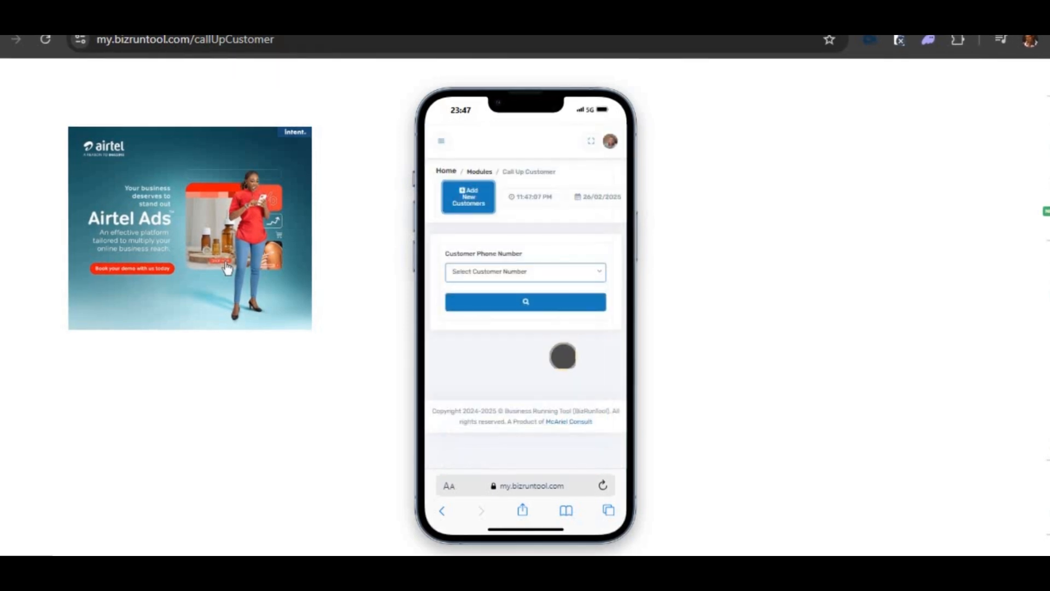
Look up the existing customer by phone number and start adding payments for that customer
click(524, 274)
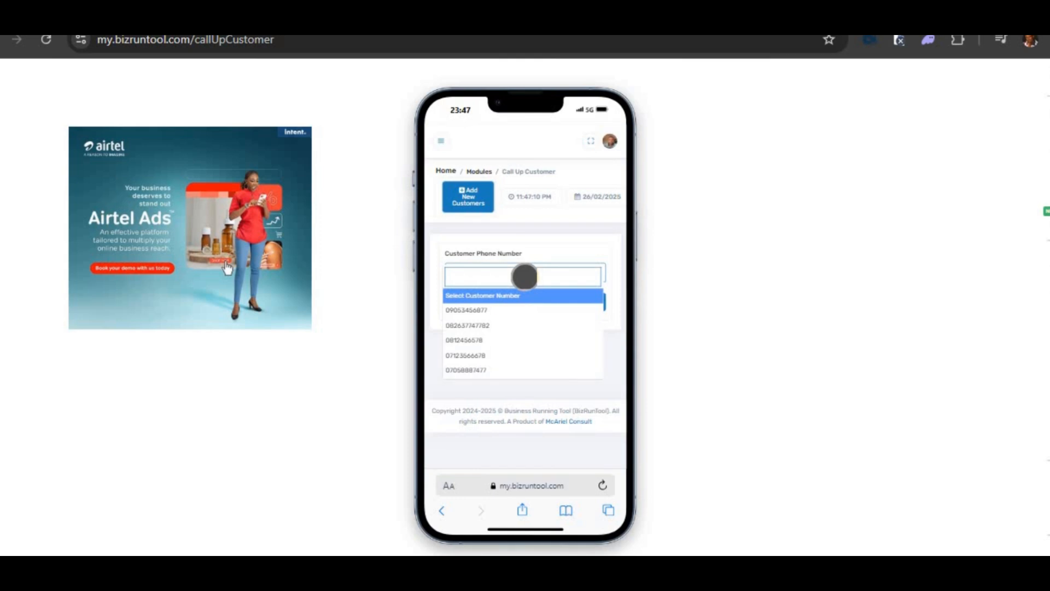
scroll(524, 356, down, 1)
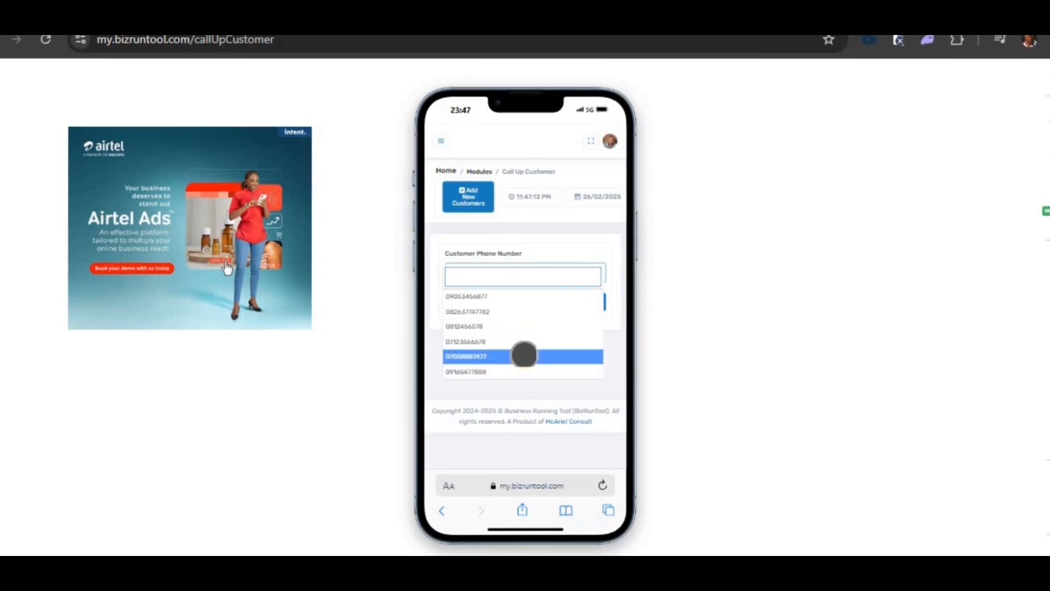
scroll(524, 355, up, 1)
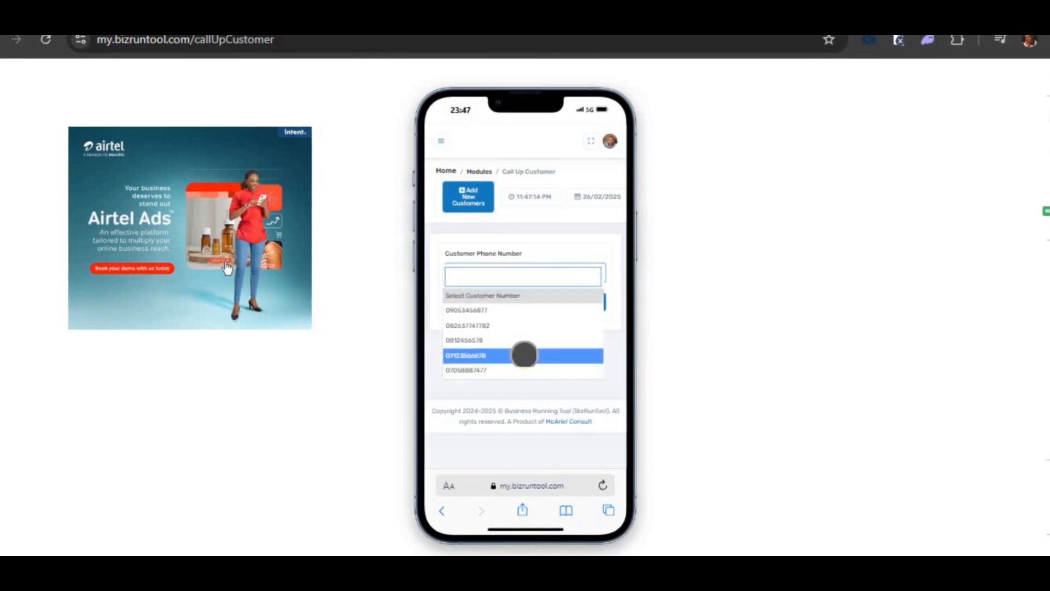
scroll(524, 354, down, 1)
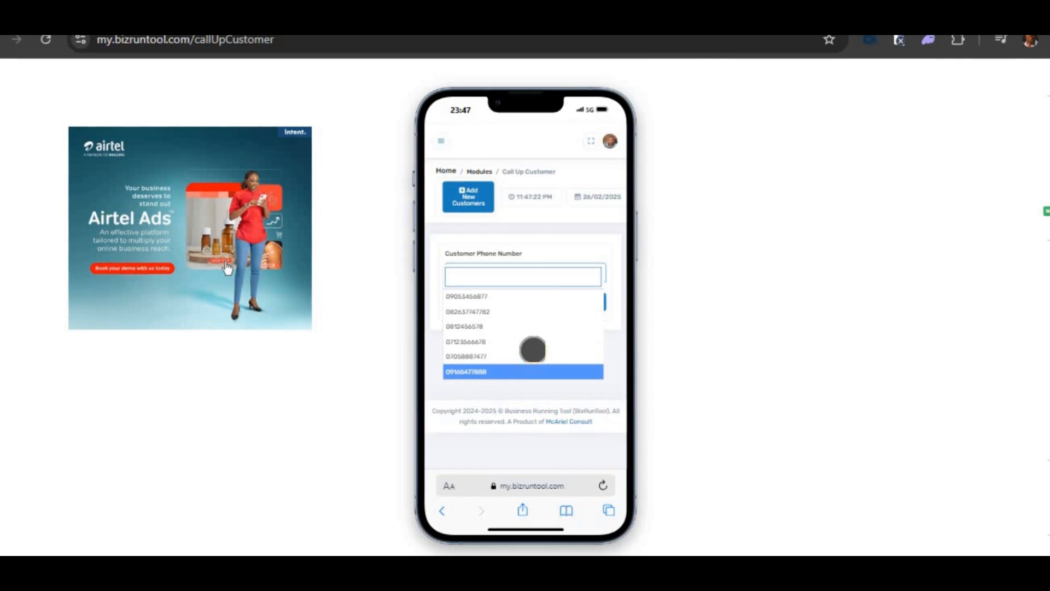
scroll(536, 337, up, 1)
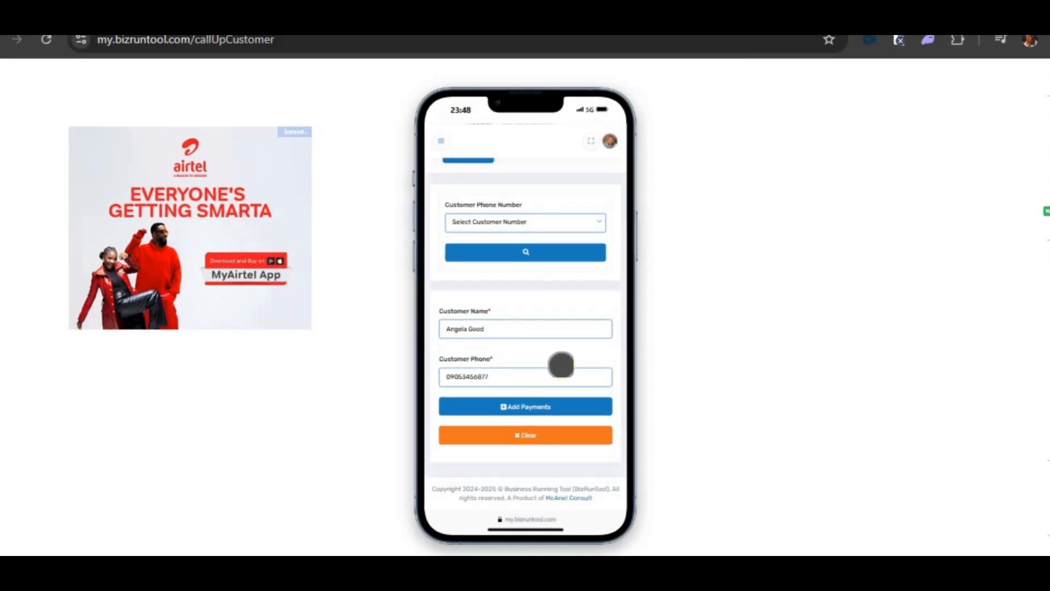
click(540, 407)
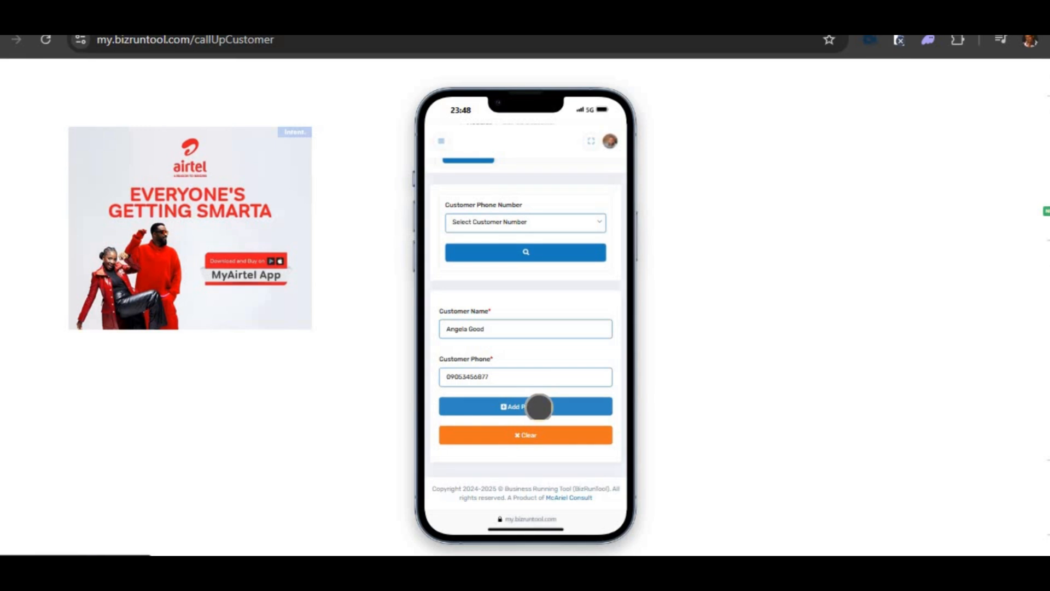
click(539, 406)
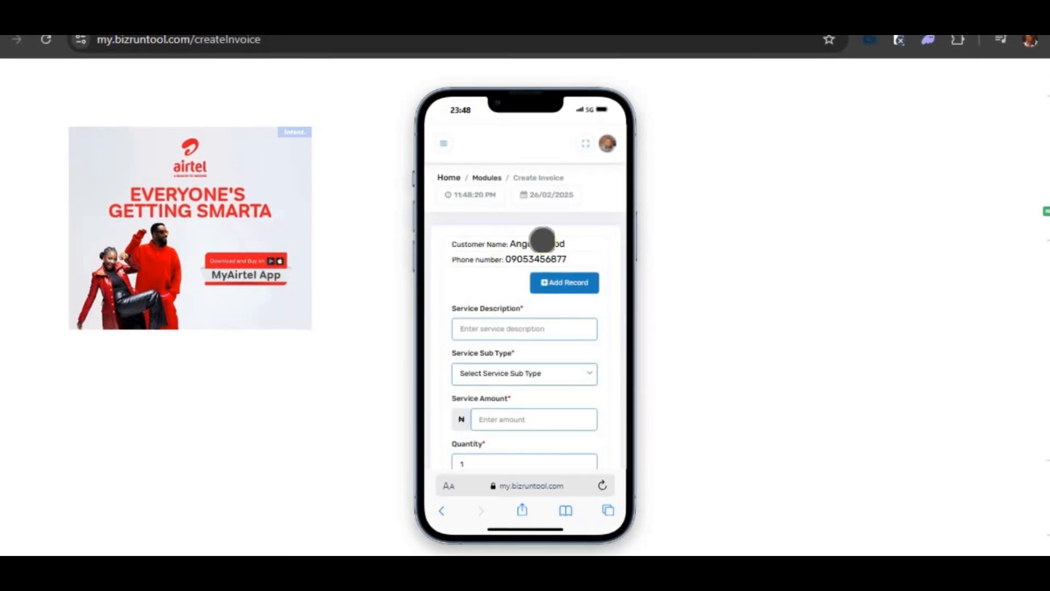
Fill in the first service description on the invoice as "this is a sample service"
drag(602, 330, 485, 274)
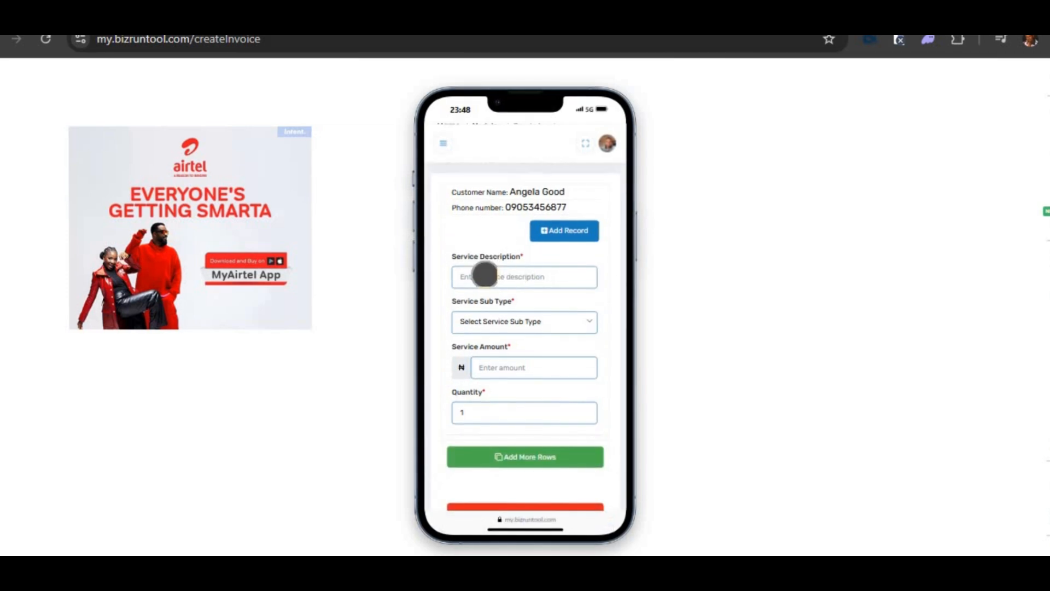
click(484, 274)
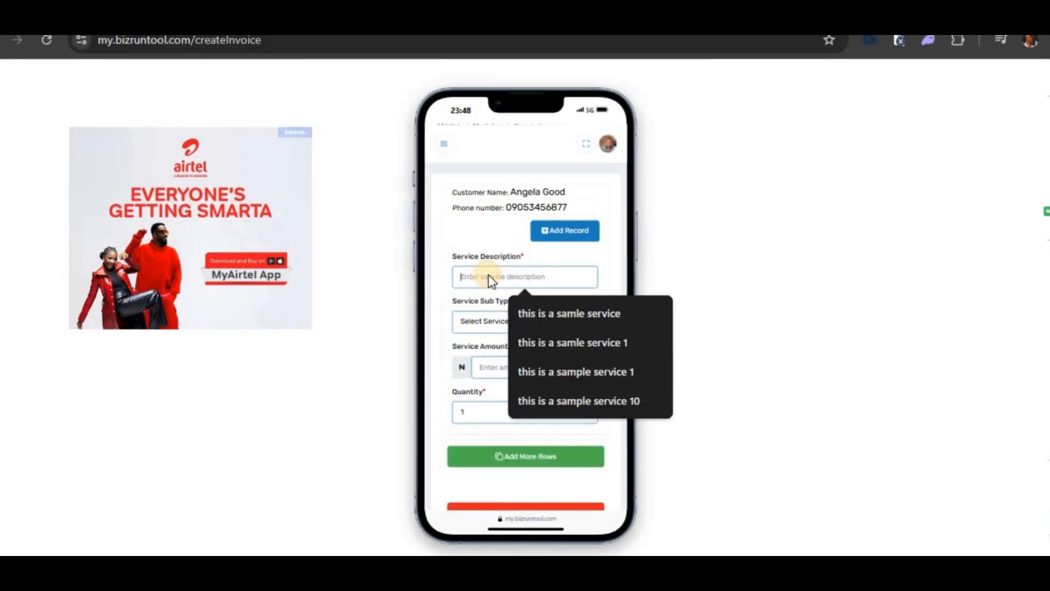
click(577, 312)
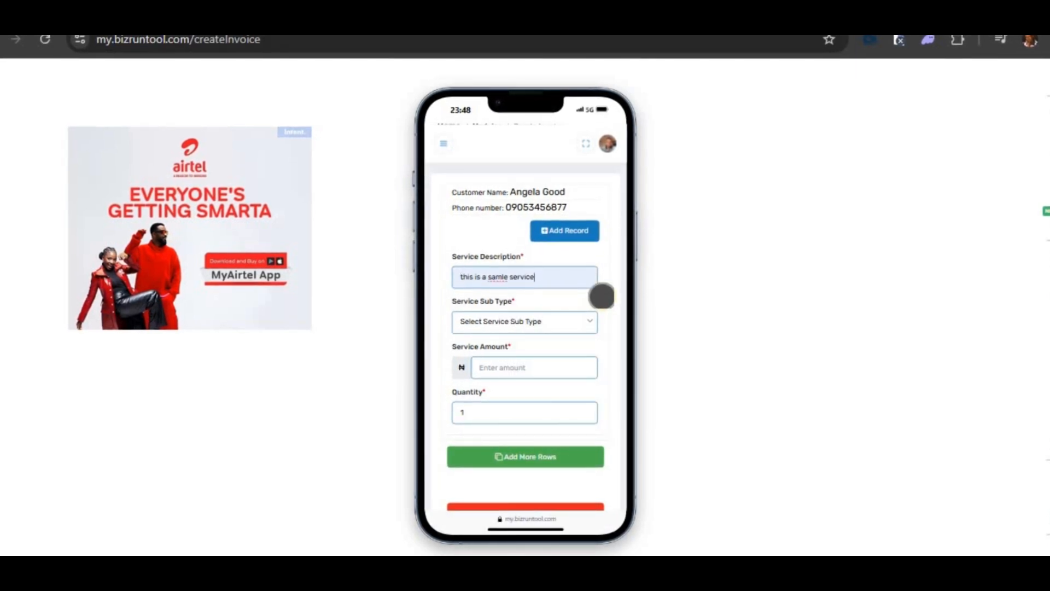
click(503, 278)
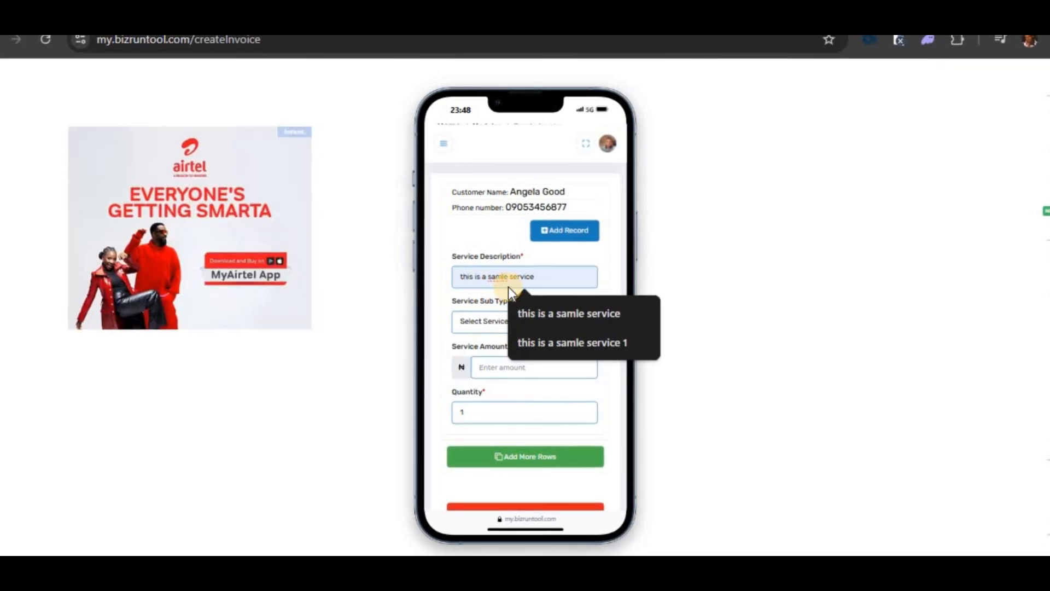
click(501, 277)
text(p)
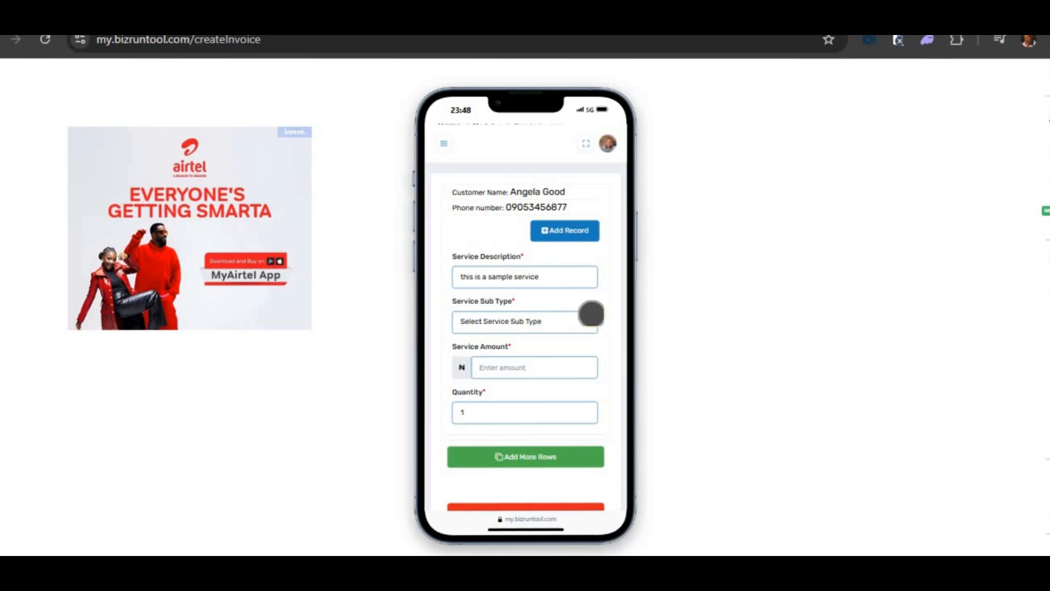
Set the first service's sub type to Initial Consultation and its service amount to 1000
click(570, 323)
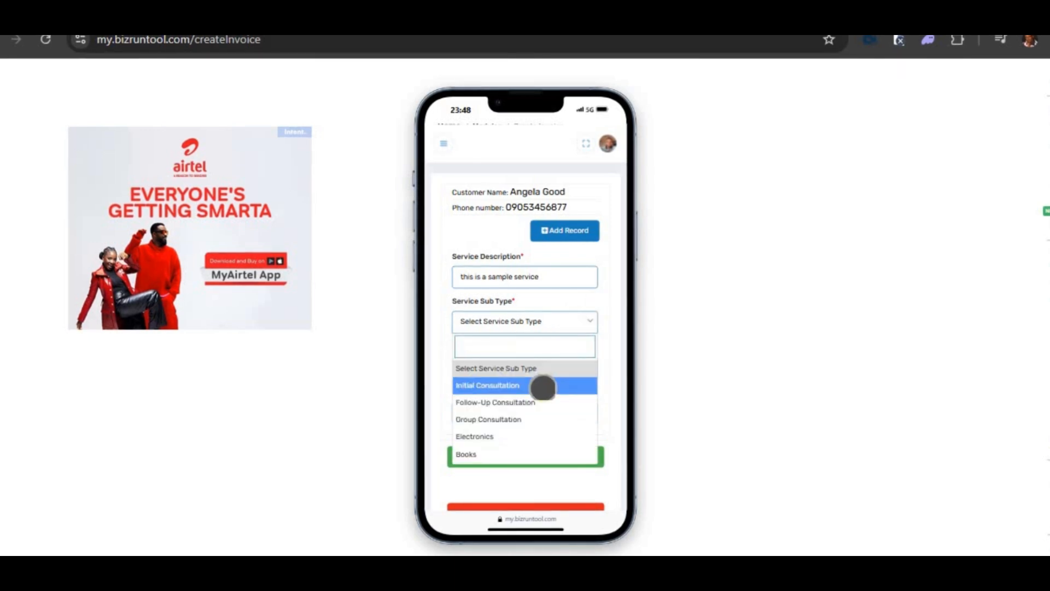
click(546, 386)
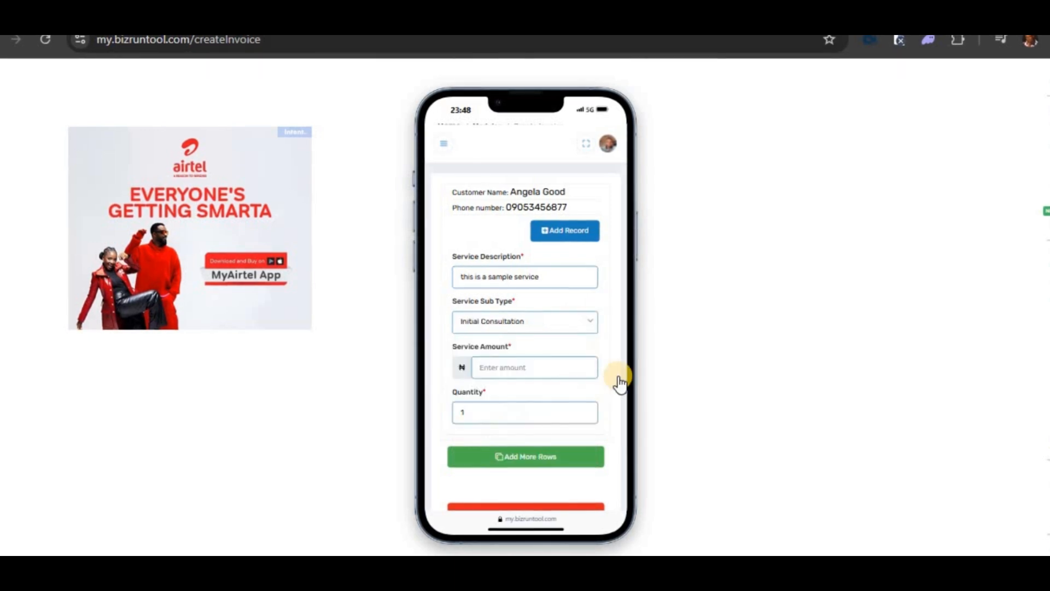
click(548, 368)
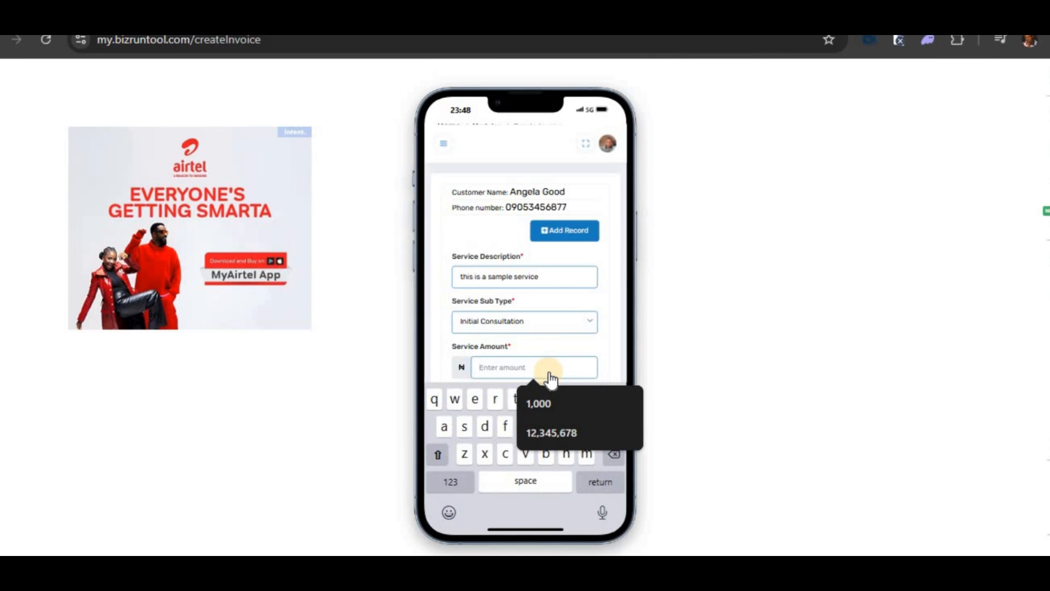
text(1000)
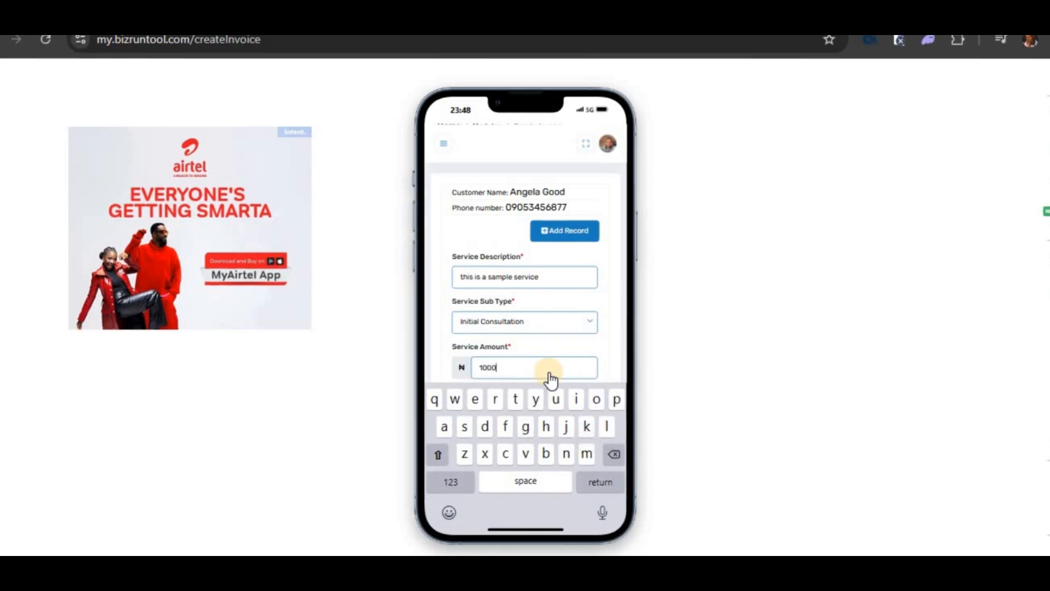
Check the first service entry and add a second, blank service row below it
drag(549, 373, 618, 304)
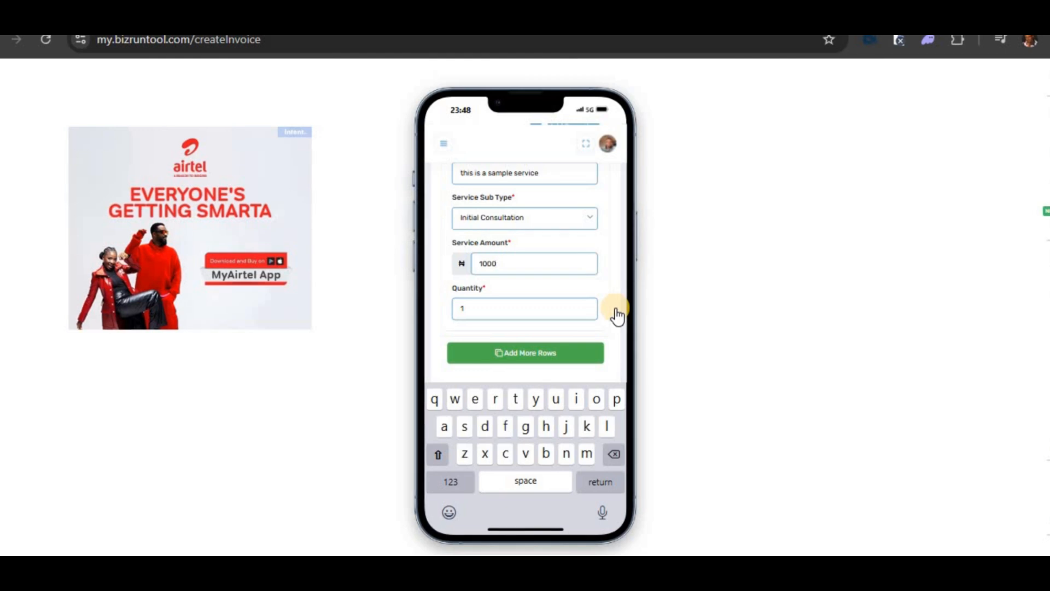
scroll(618, 306, up, 3)
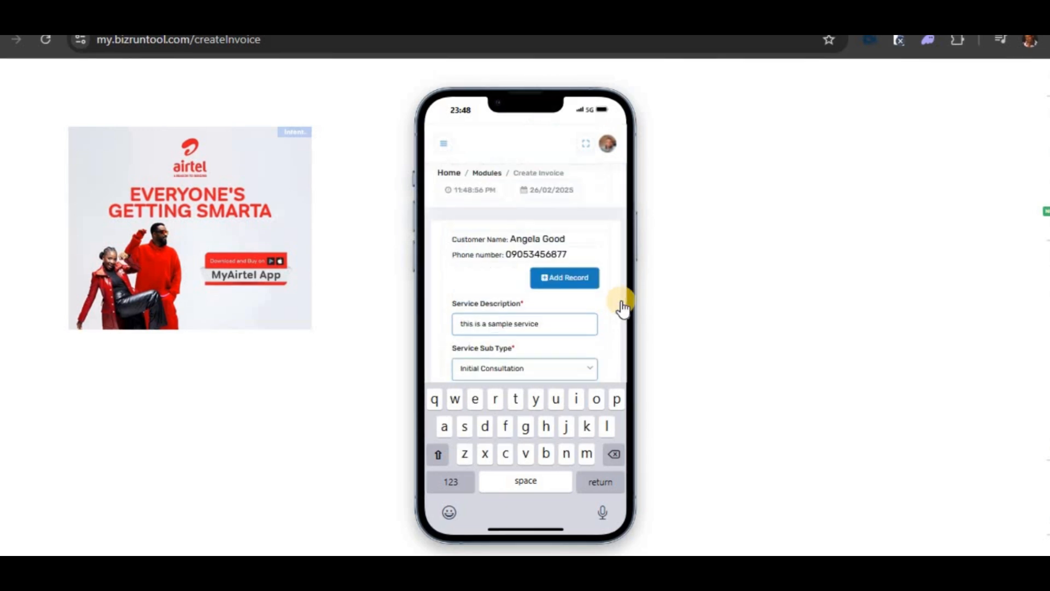
scroll(602, 295, down, 5)
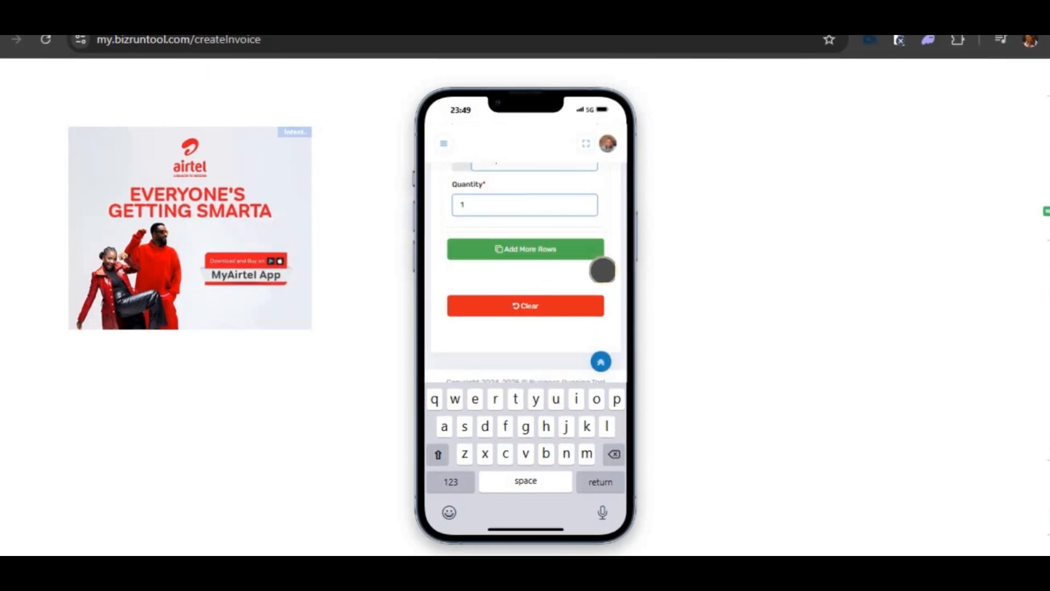
scroll(615, 281, up, 1)
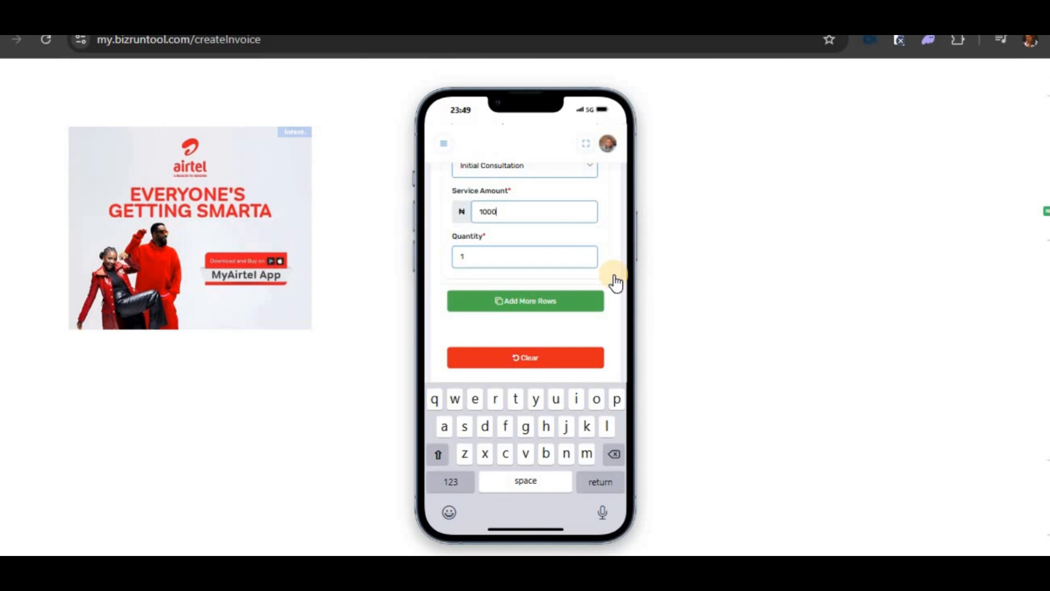
scroll(612, 276, up, 2)
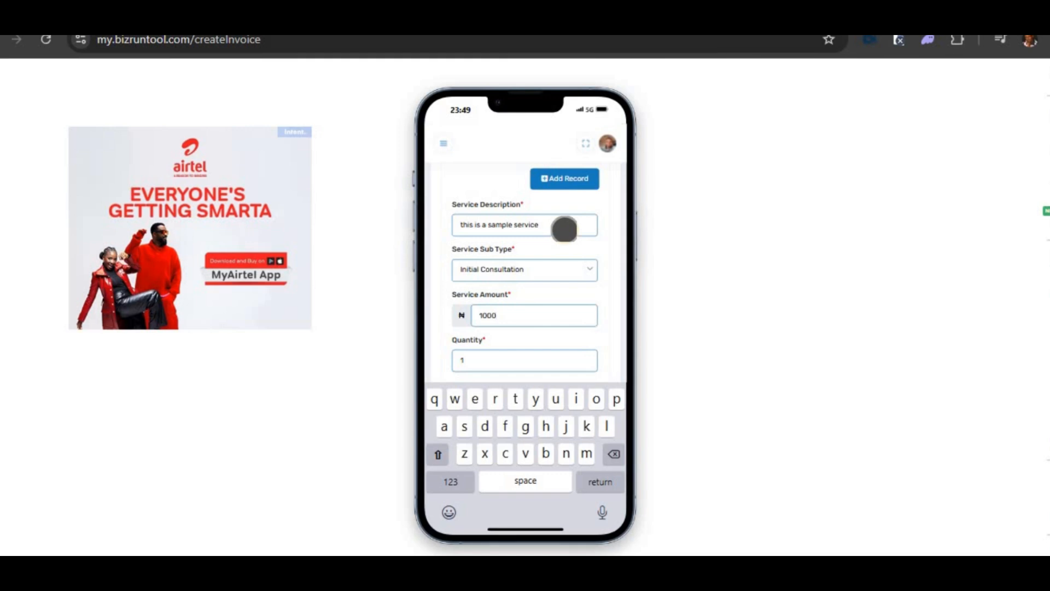
scroll(564, 230, down, 4)
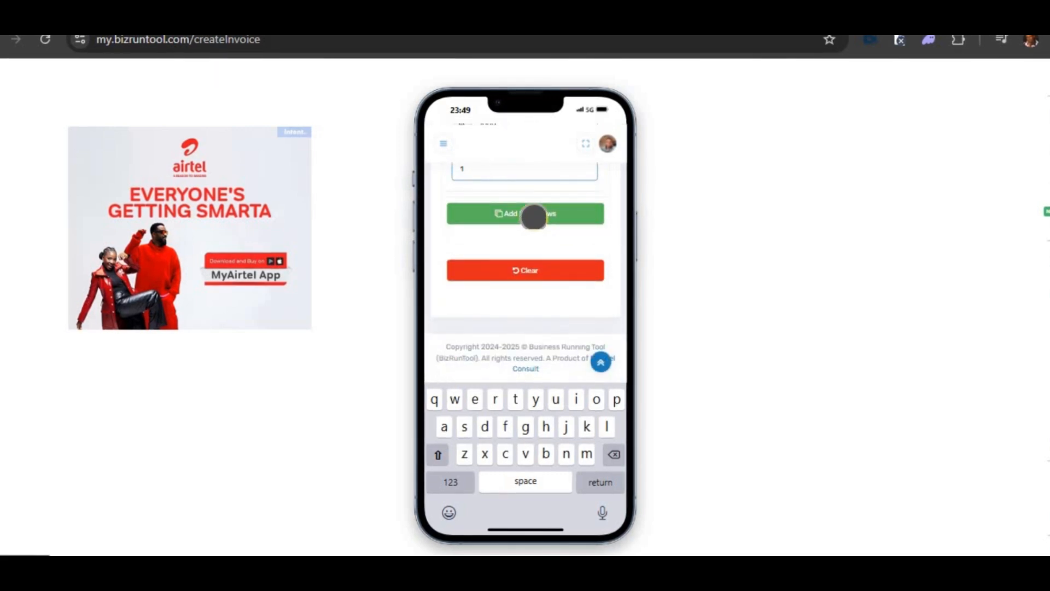
click(537, 216)
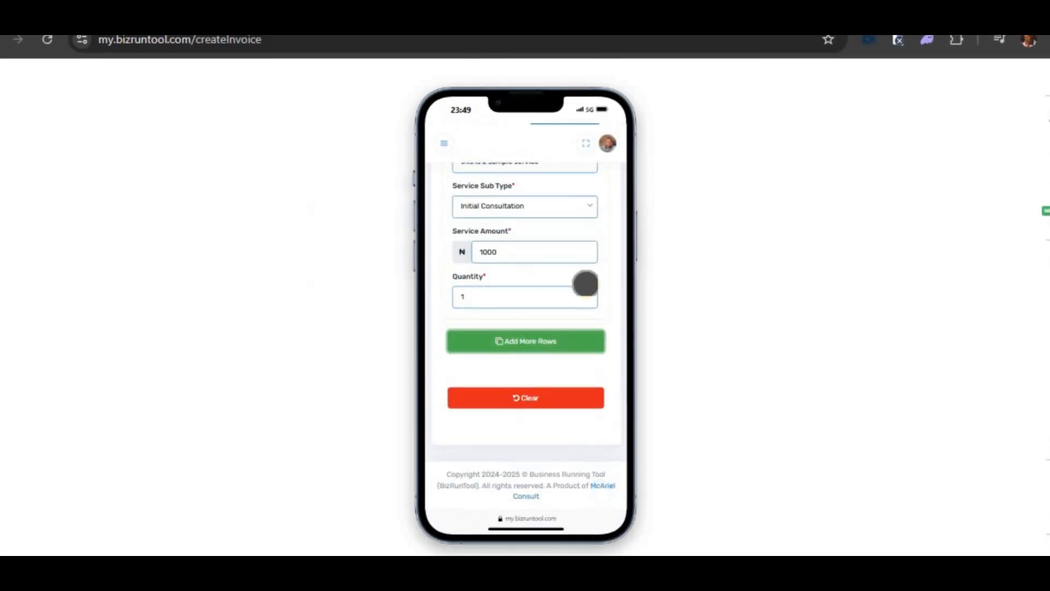
scroll(597, 328, up, 2)
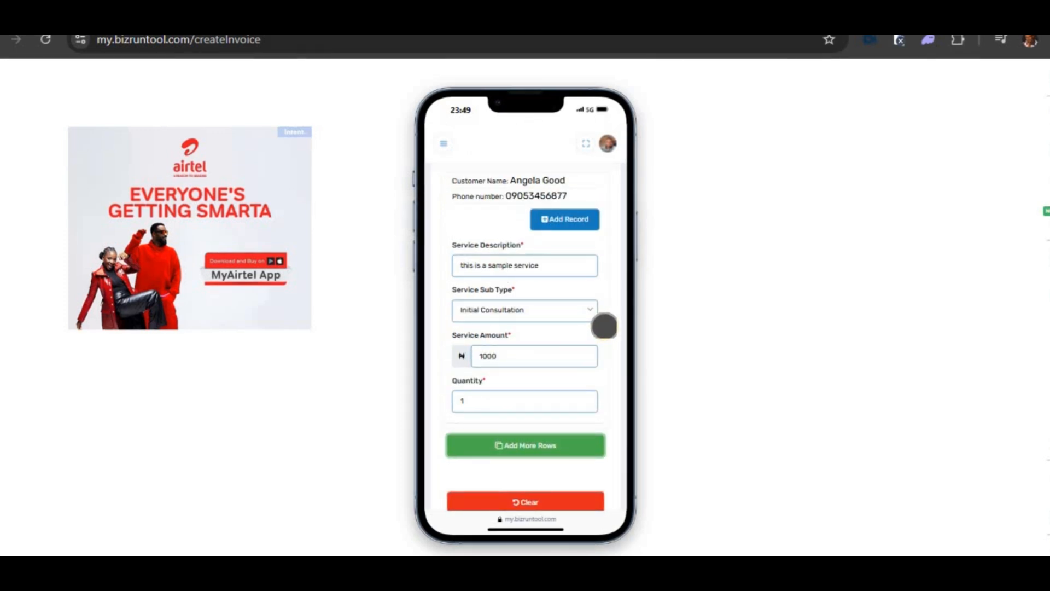
scroll(601, 328, down, 2)
click(538, 343)
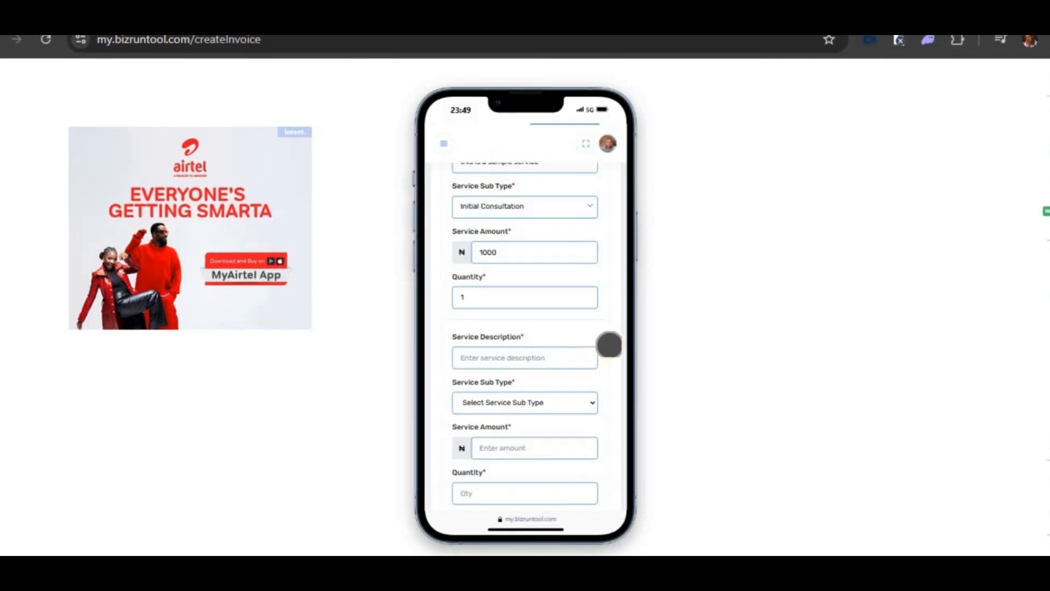
Fill in the second service row's description as "nail"
scroll(607, 344, down, 2)
click(552, 254)
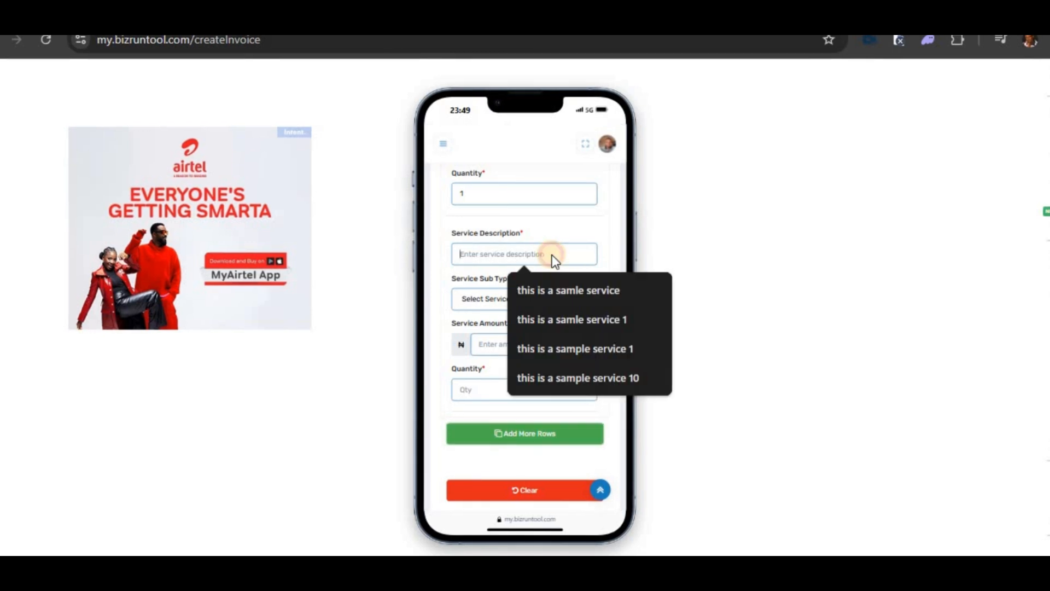
click(563, 319)
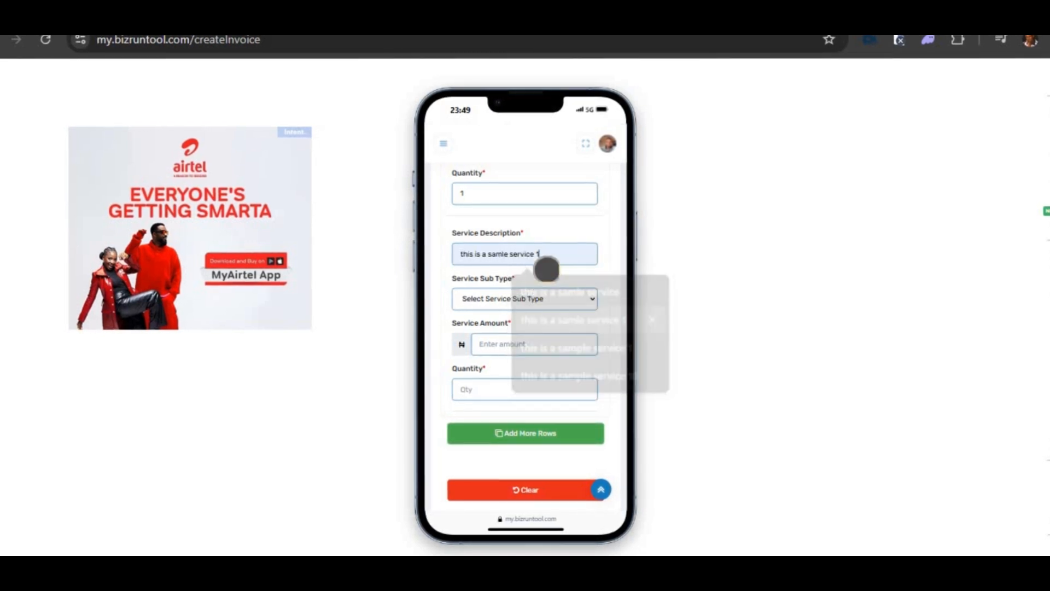
key(BackSpace)
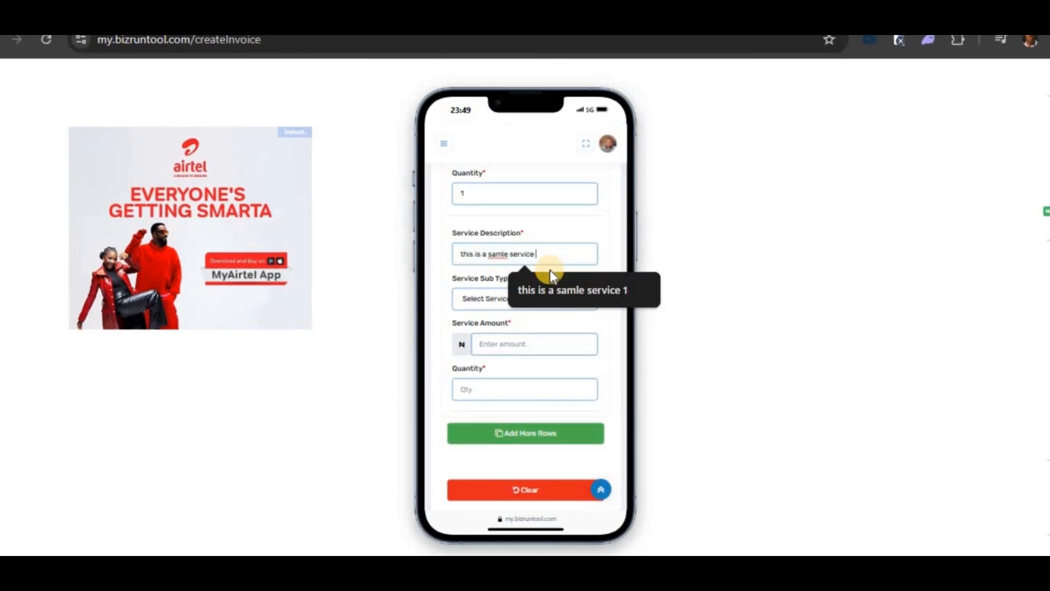
drag(542, 261, 456, 252)
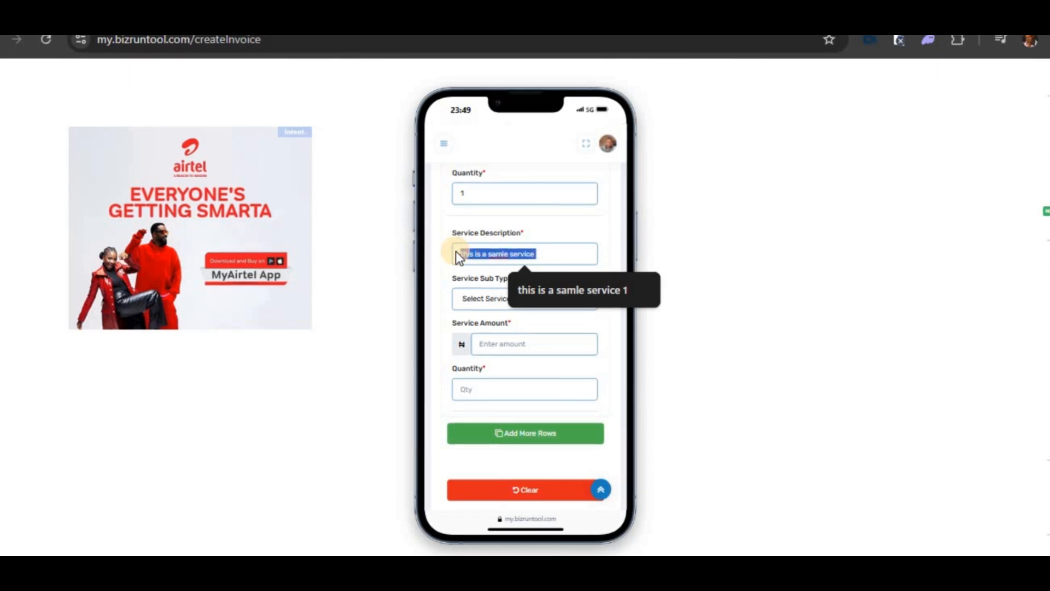
key(BackSpace)
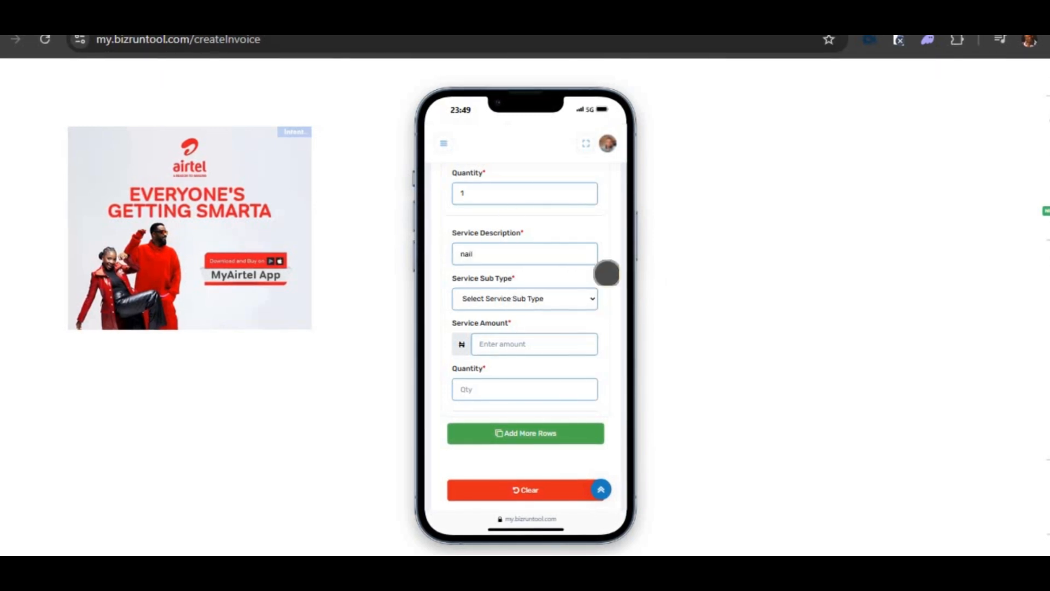
Replace the first service's description with "makeup"
scroll(602, 272, up, 4)
triple_click(565, 272)
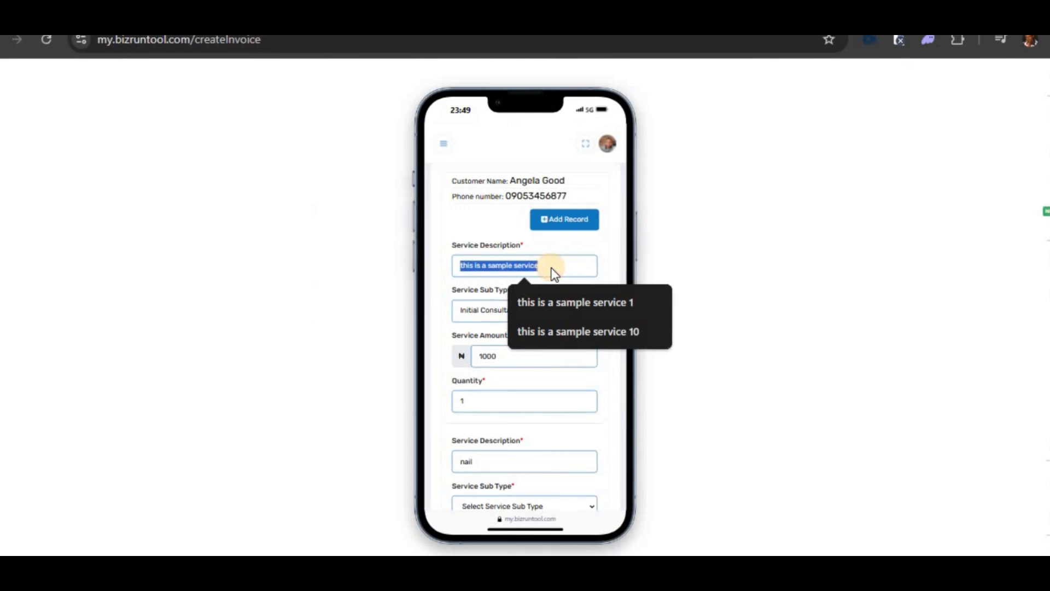
text(mai)
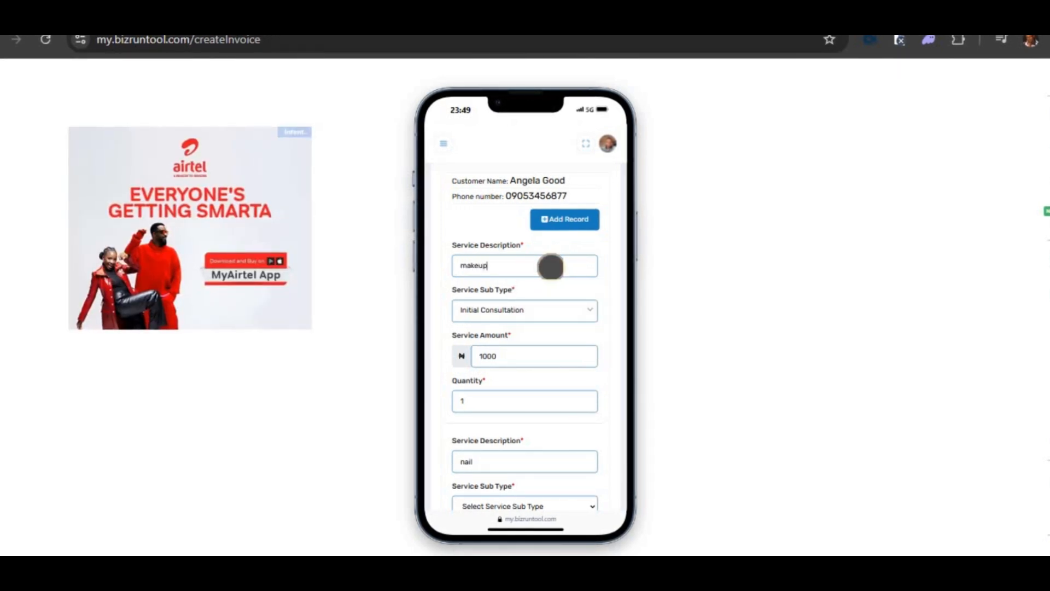
Set the nail service's sub type to Customized Items, its service amount to 2000 and its quantity to 2
scroll(585, 296, up, 1)
scroll(588, 312, down, 4)
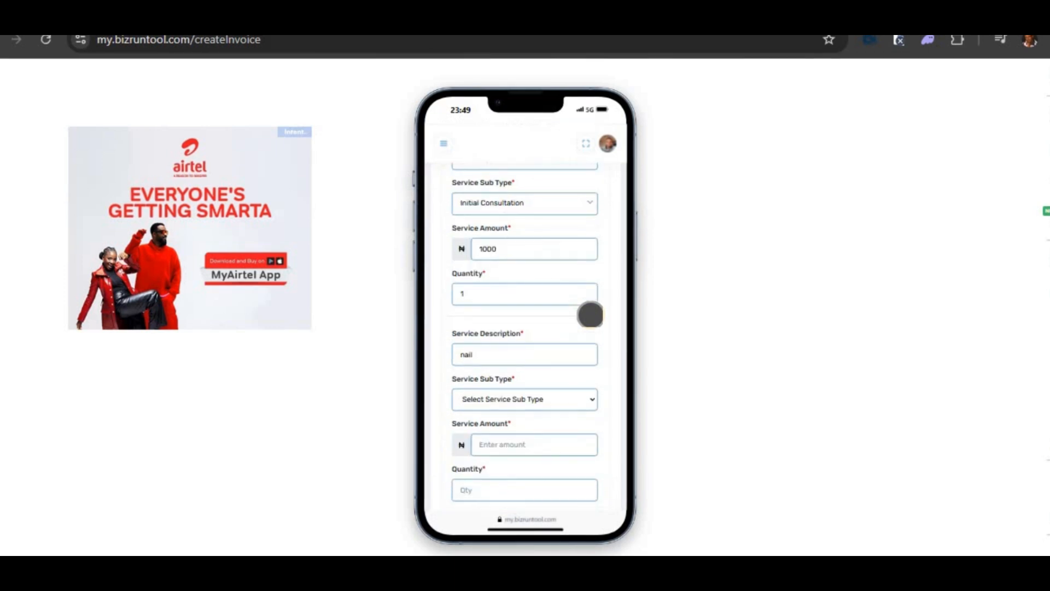
scroll(576, 317, down, 2)
click(578, 301)
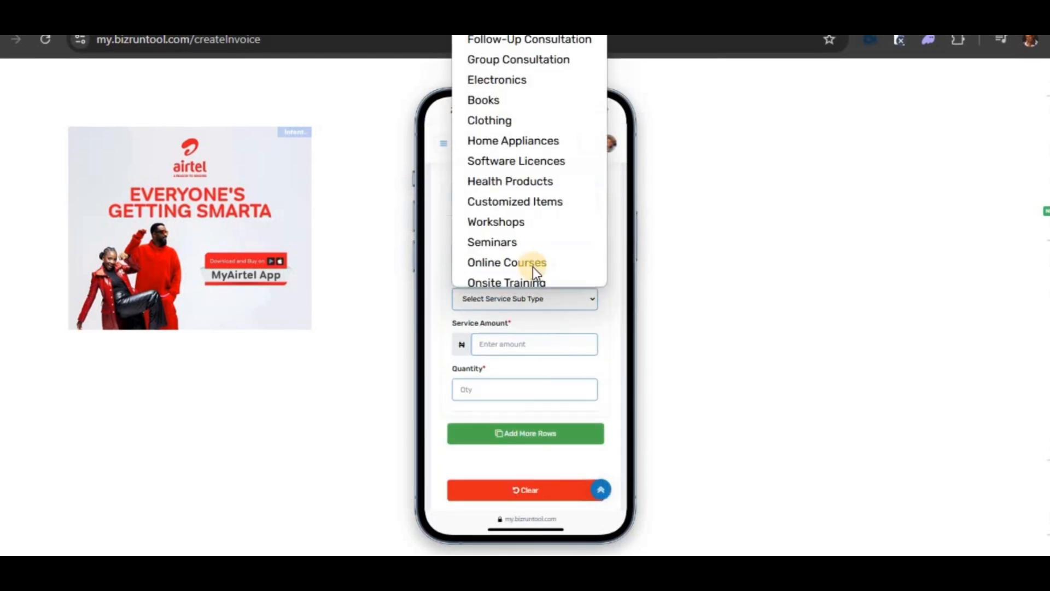
click(530, 196)
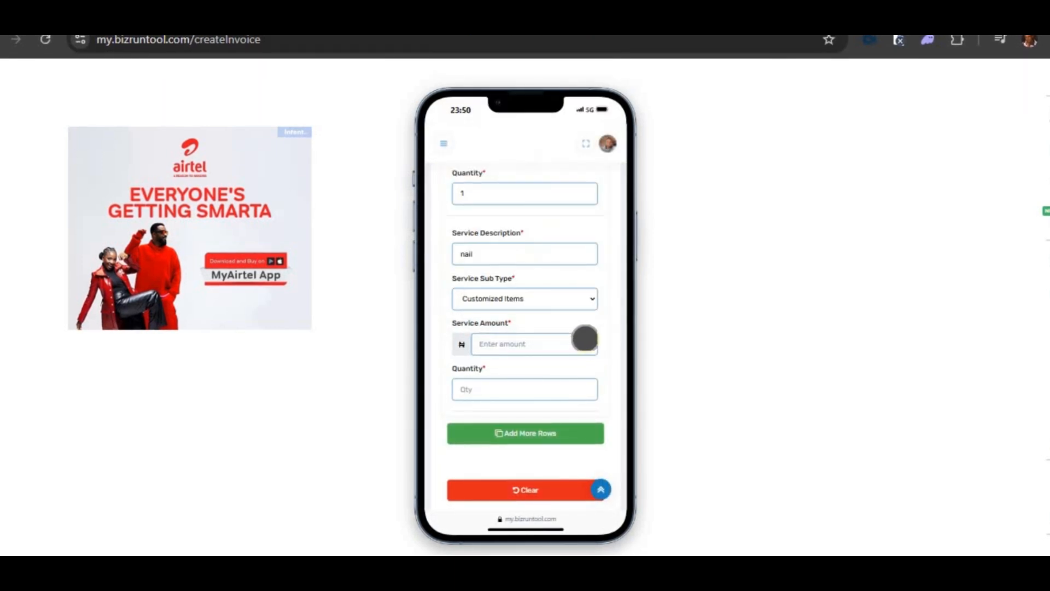
click(530, 344)
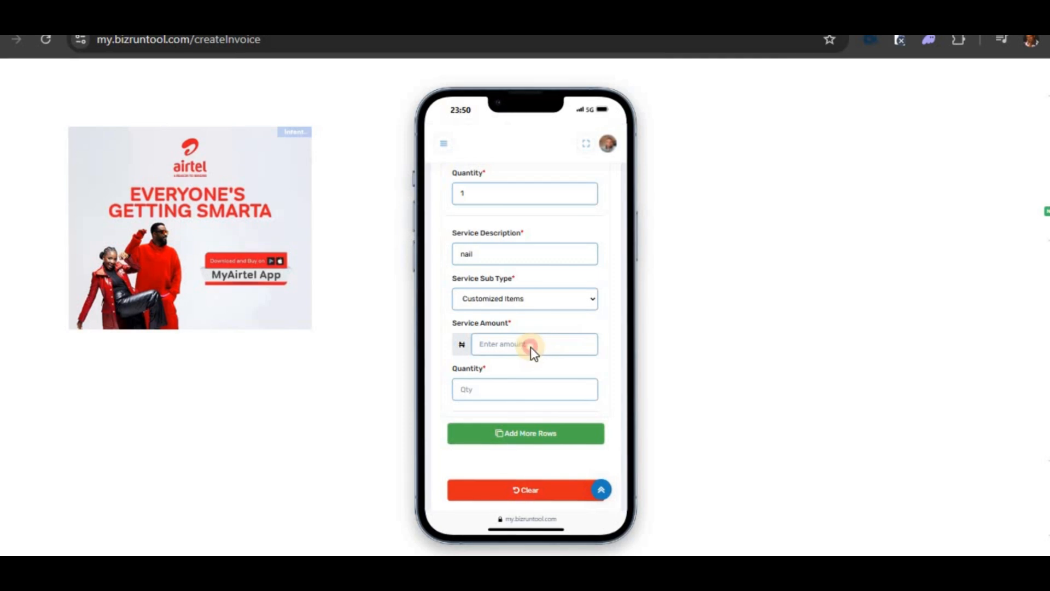
text(2000)
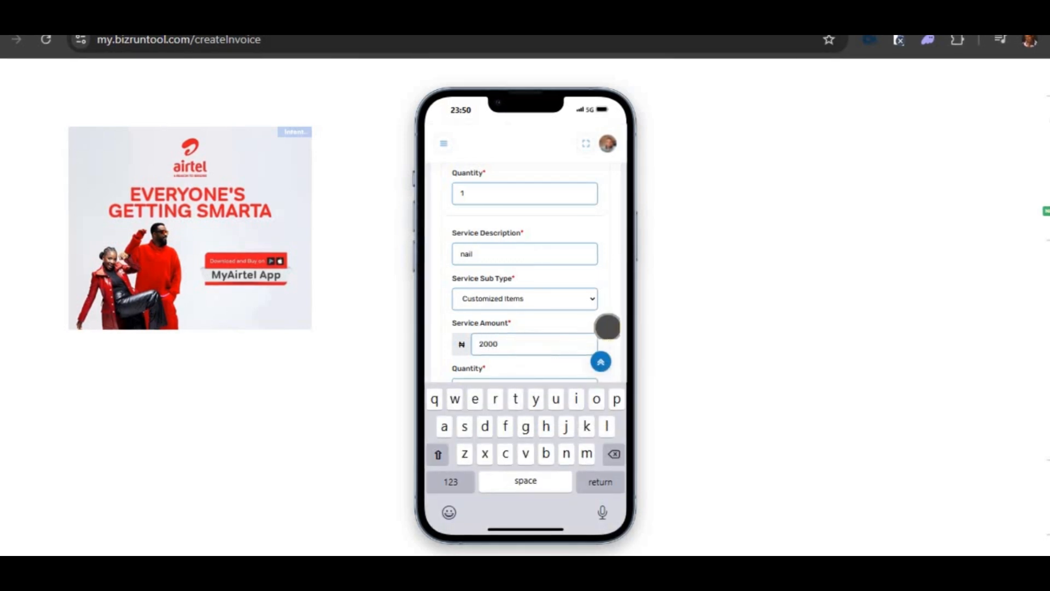
scroll(608, 325, down, 2)
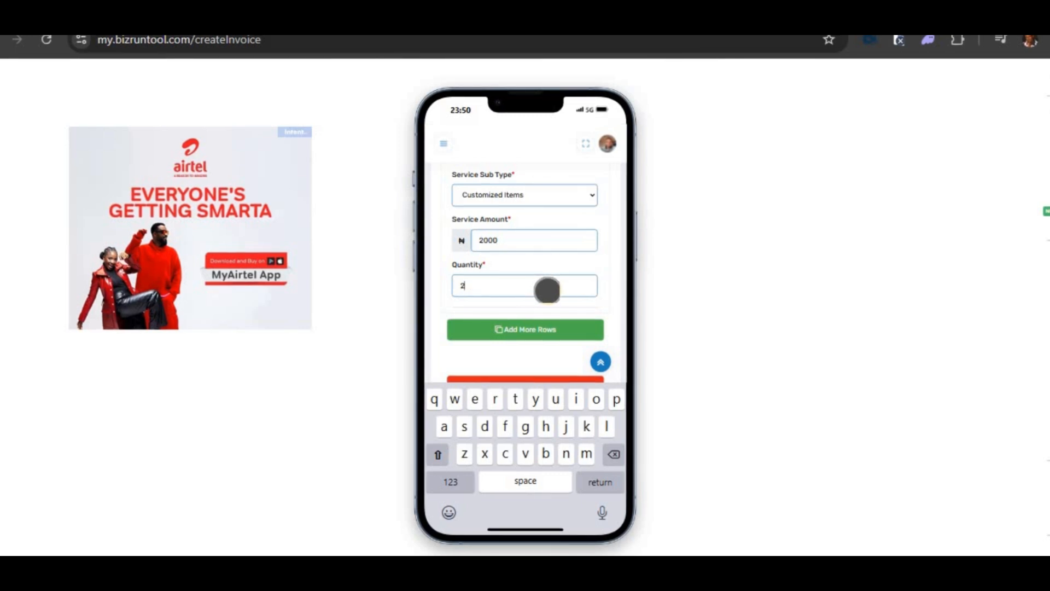
Add a third service row and enter "massage" as its description
scroll(598, 274, up, 3)
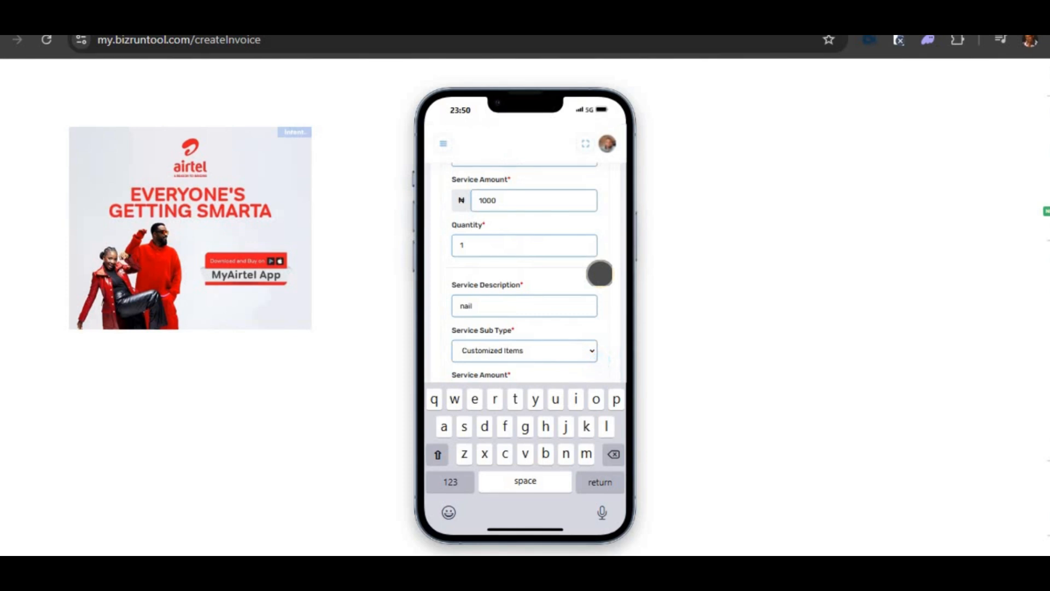
scroll(598, 273, down, 3)
scroll(601, 271, down, 1)
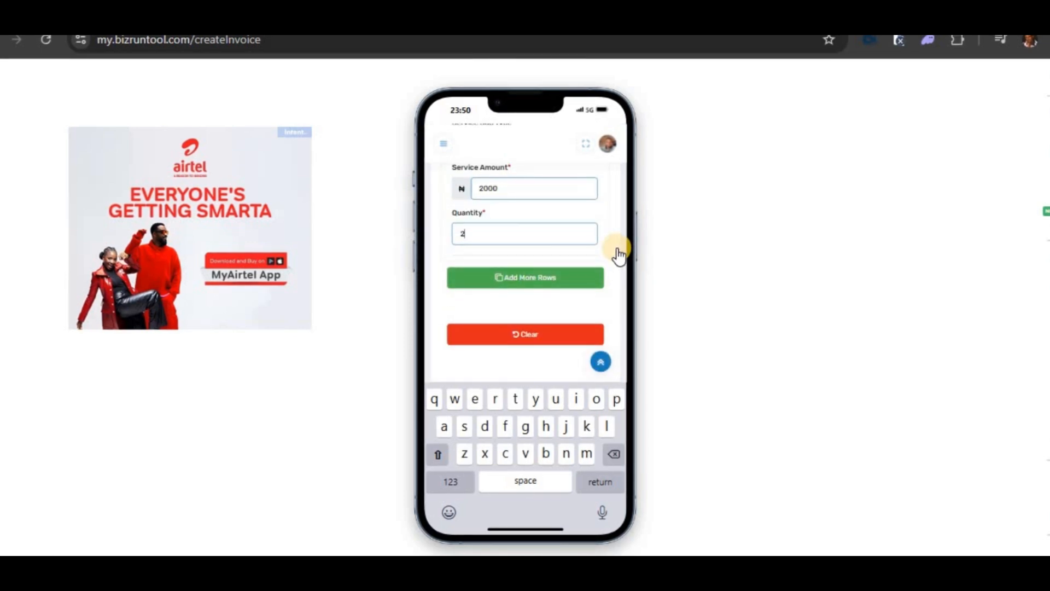
click(552, 275)
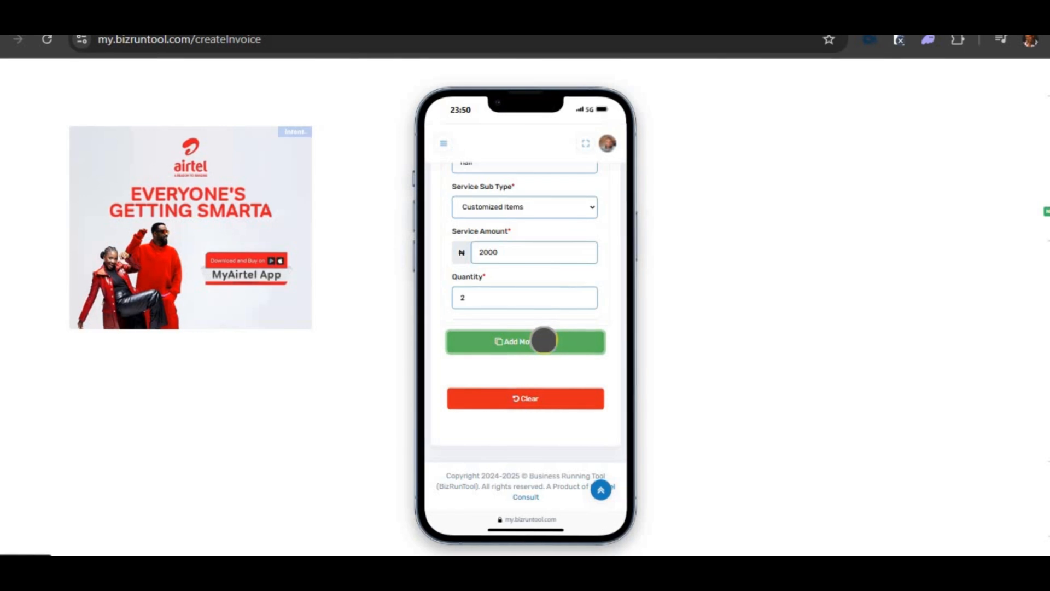
click(544, 341)
click(534, 355)
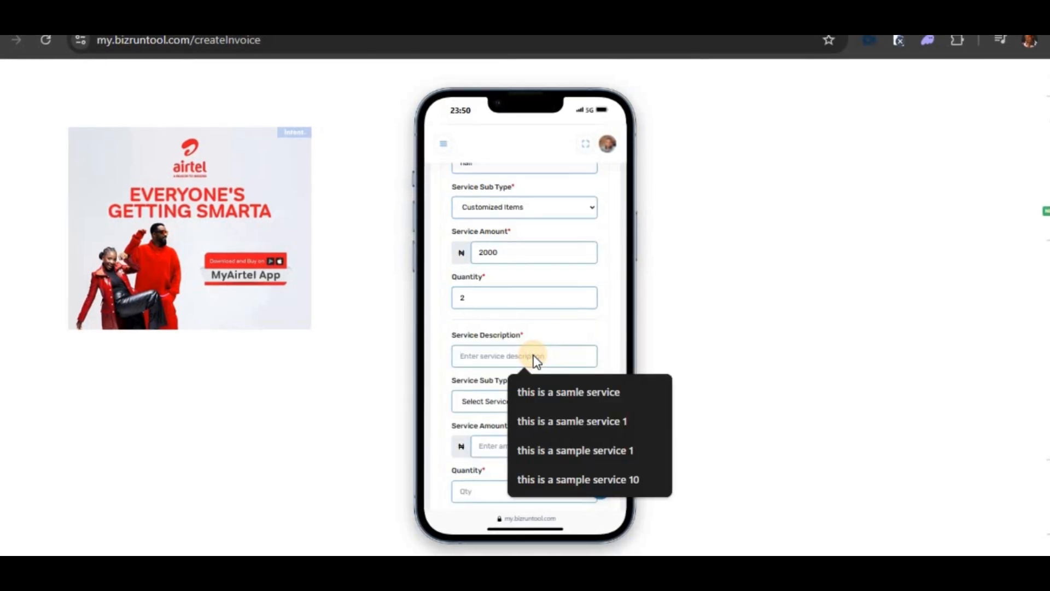
text(massa)
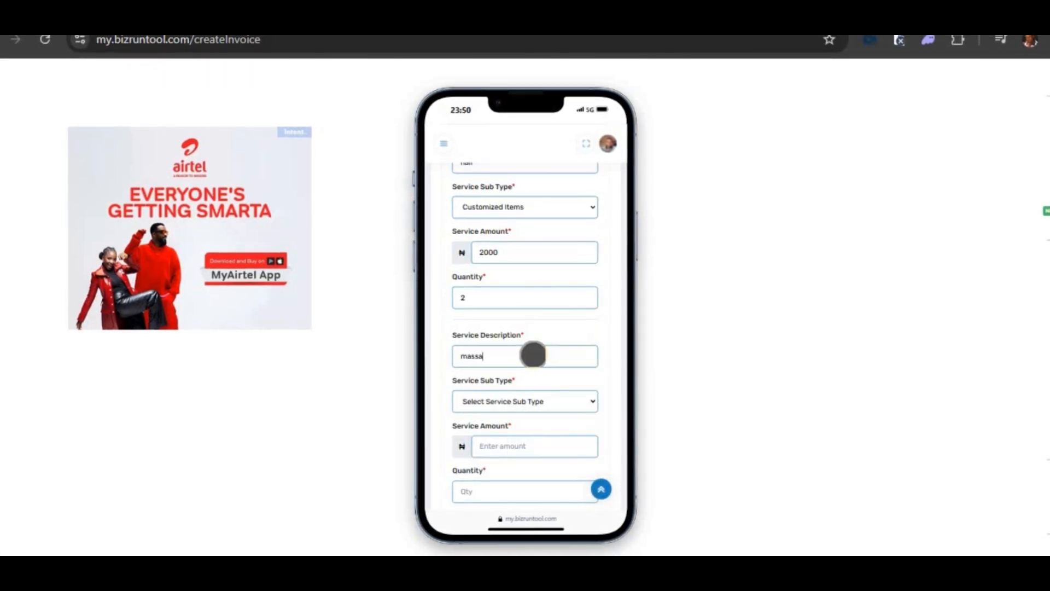
text(ge)
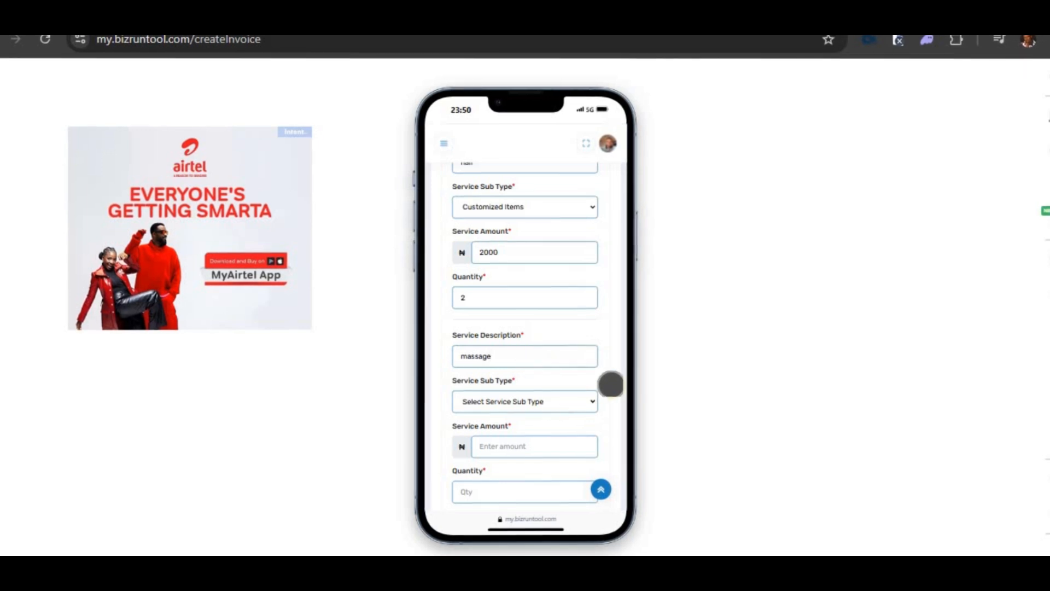
Set the massage service's sub type to Webinars and its service amount to 3000
scroll(598, 394, down, 1)
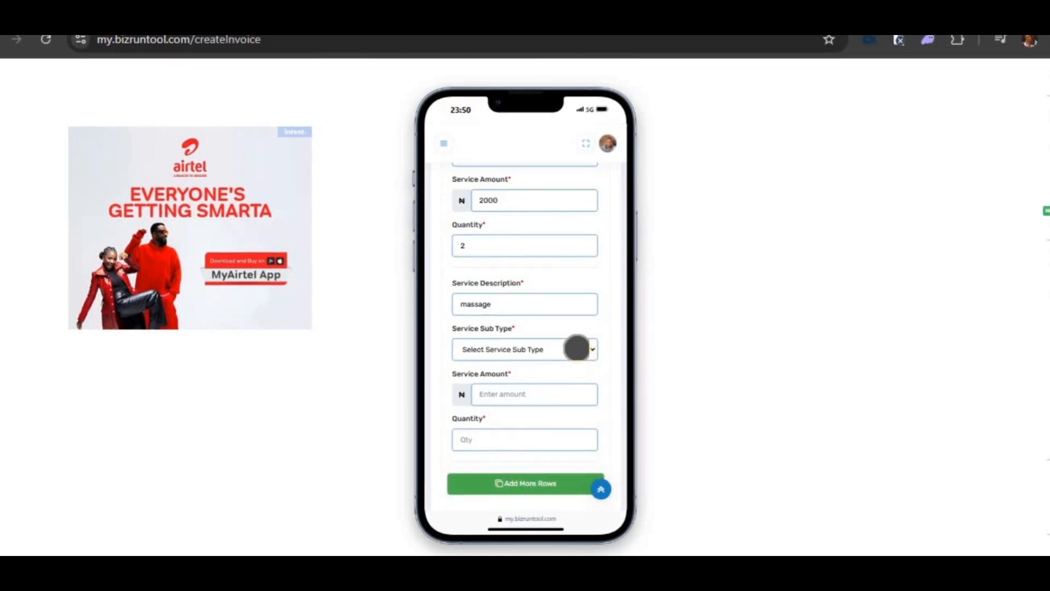
click(577, 348)
click(533, 283)
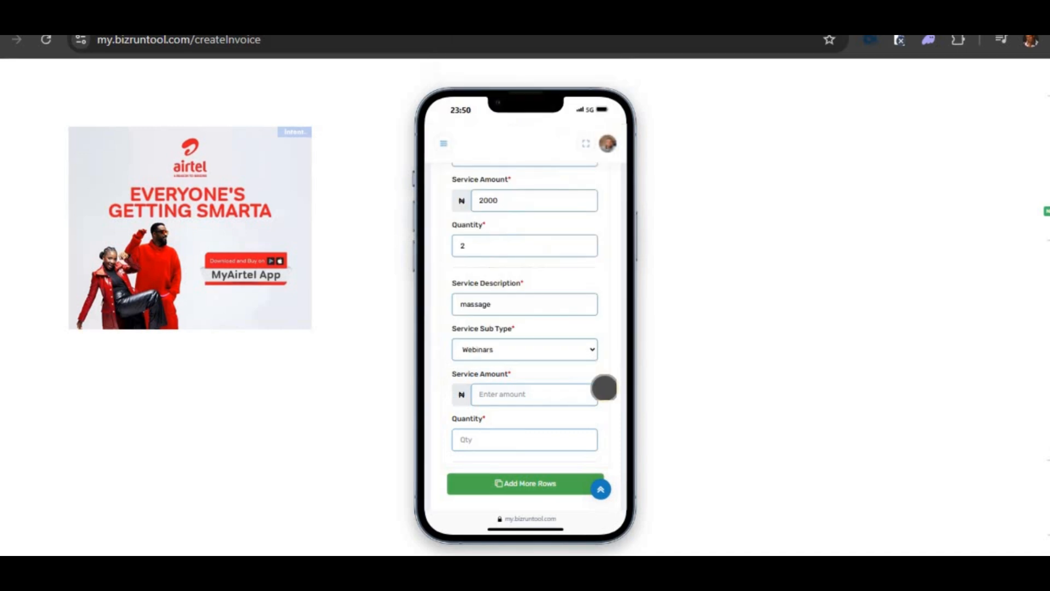
scroll(603, 388, down, 1)
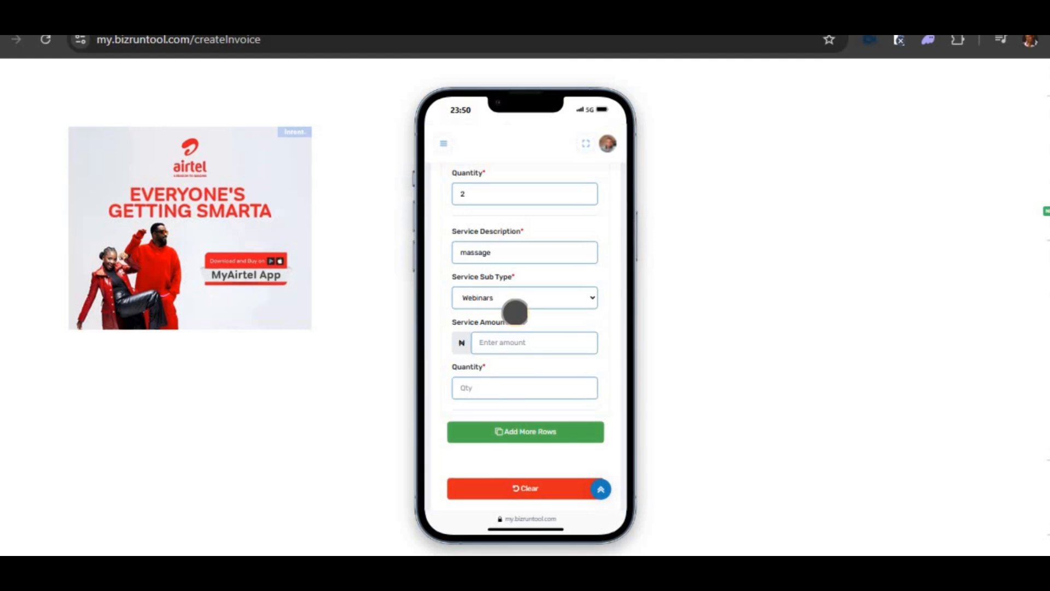
click(504, 342)
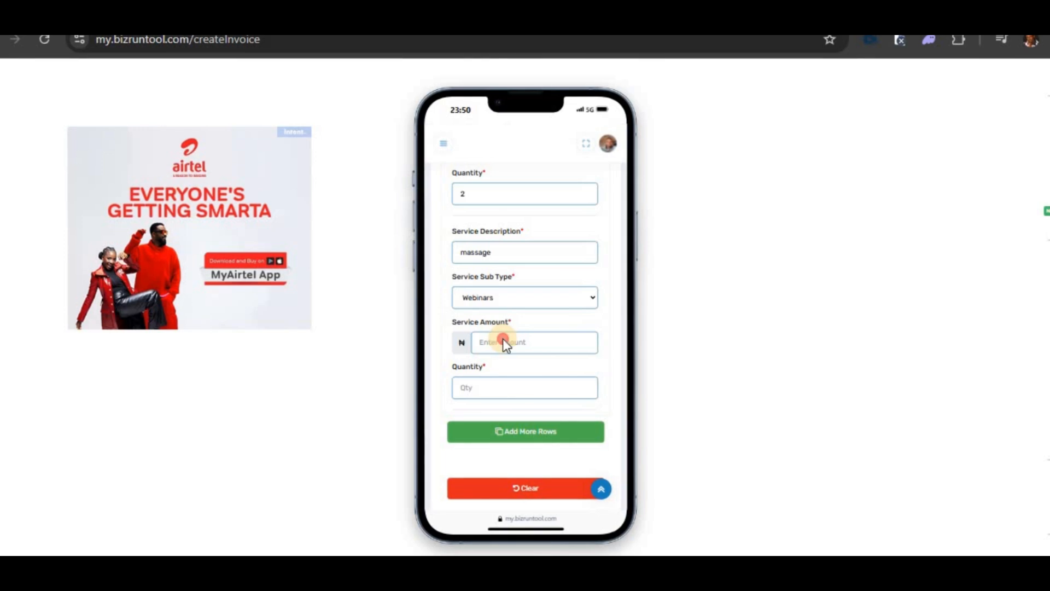
text(3)
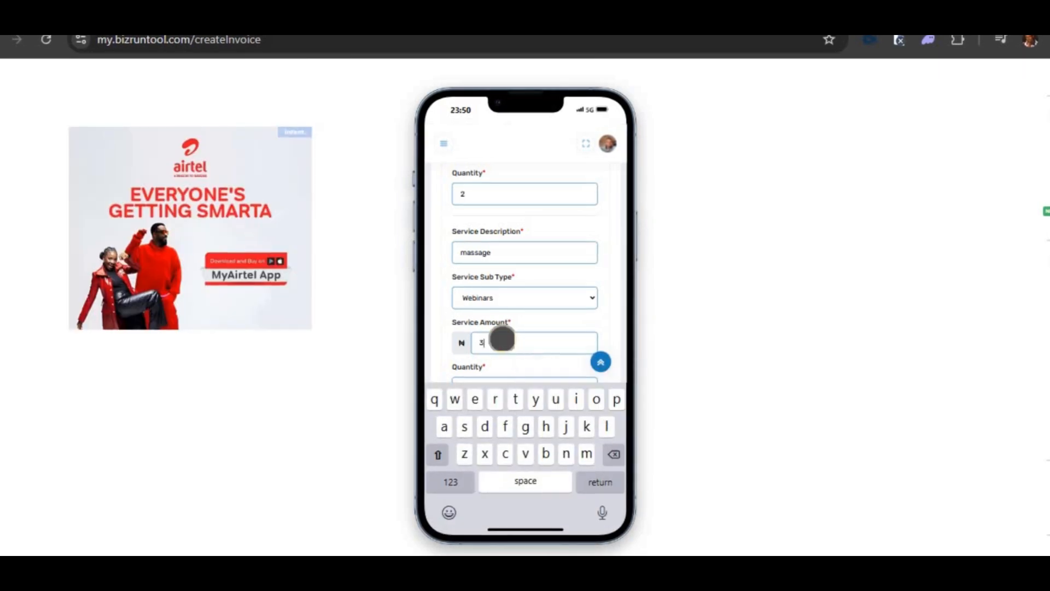
text(000)
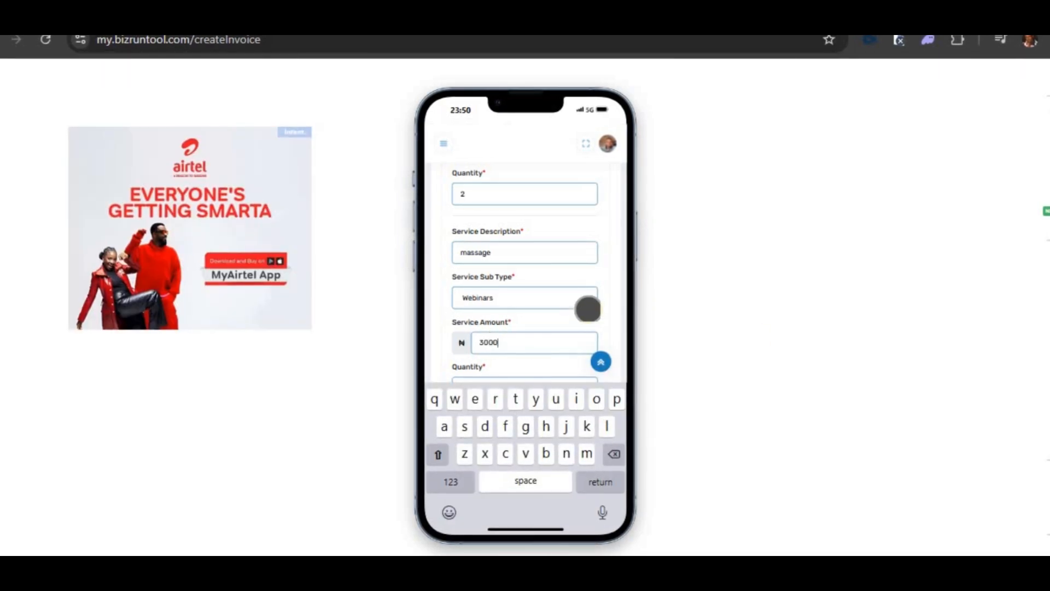
Set the massage service's quantity to 3
scroll(590, 303, up, 3)
scroll(590, 303, down, 5)
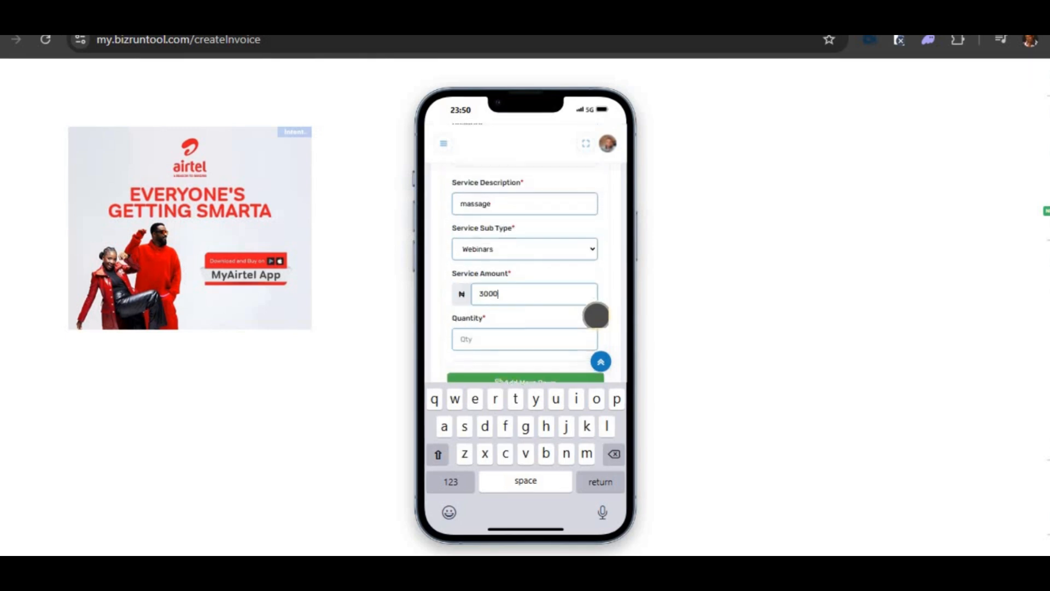
click(564, 231)
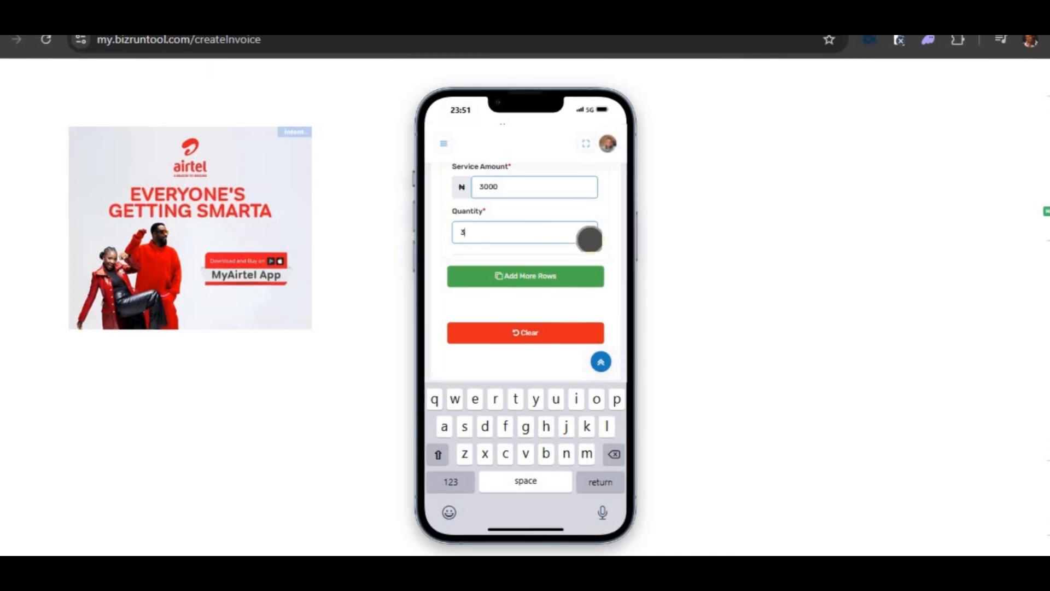
Submit the makeup, nail and massage services as a record and continue to the invoice remarks form
scroll(595, 242, up, 10)
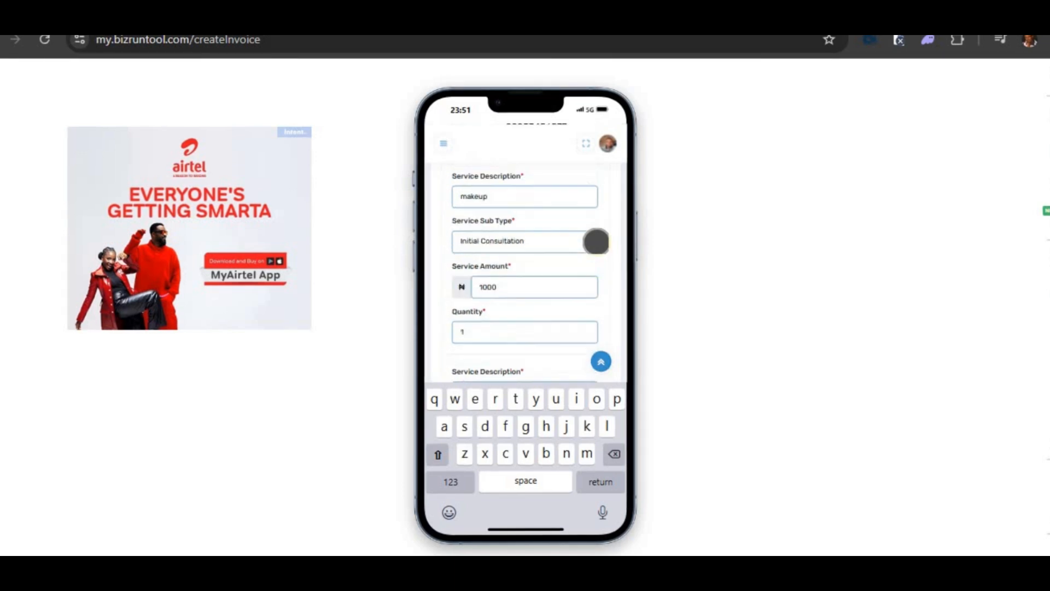
click(568, 282)
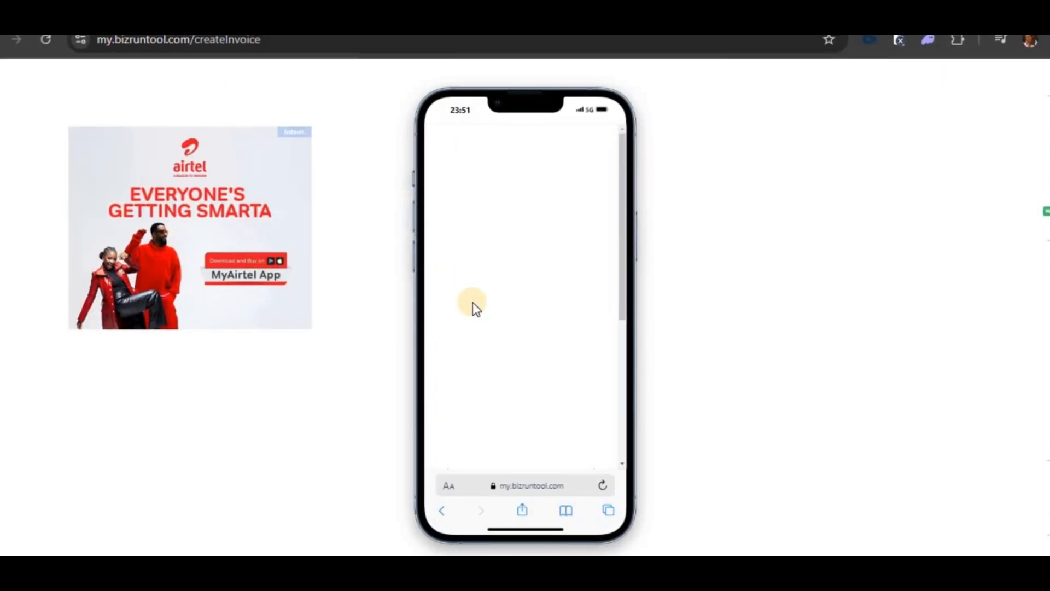
click(472, 302)
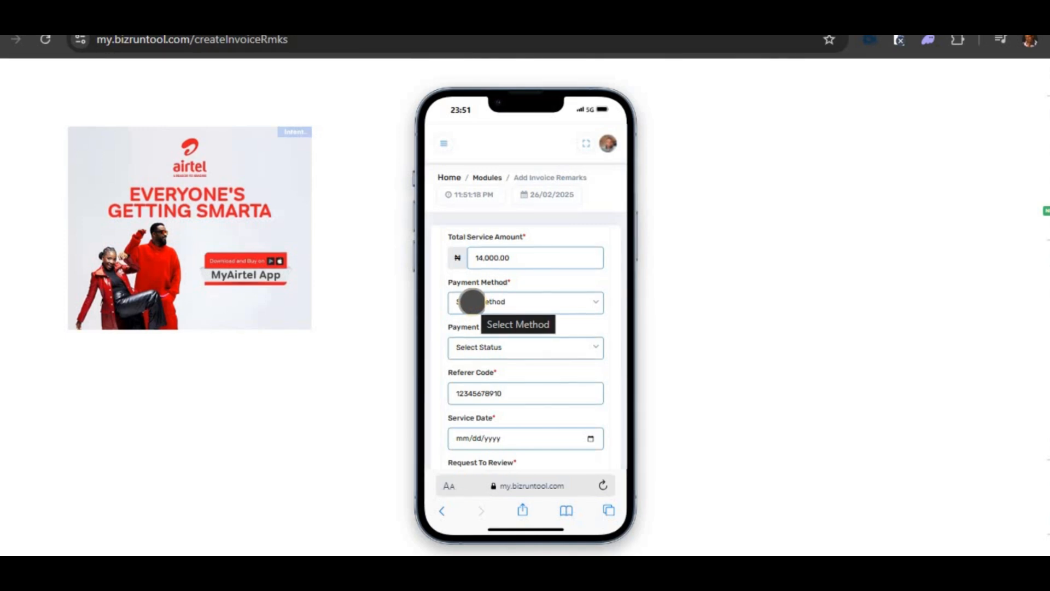
scroll(568, 307, down, 1)
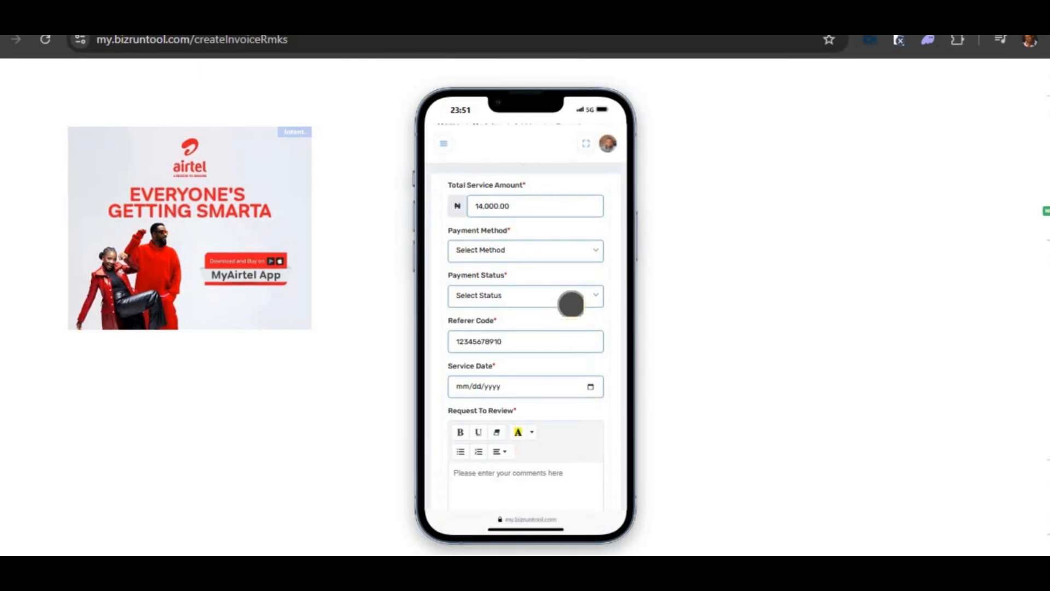
click(582, 249)
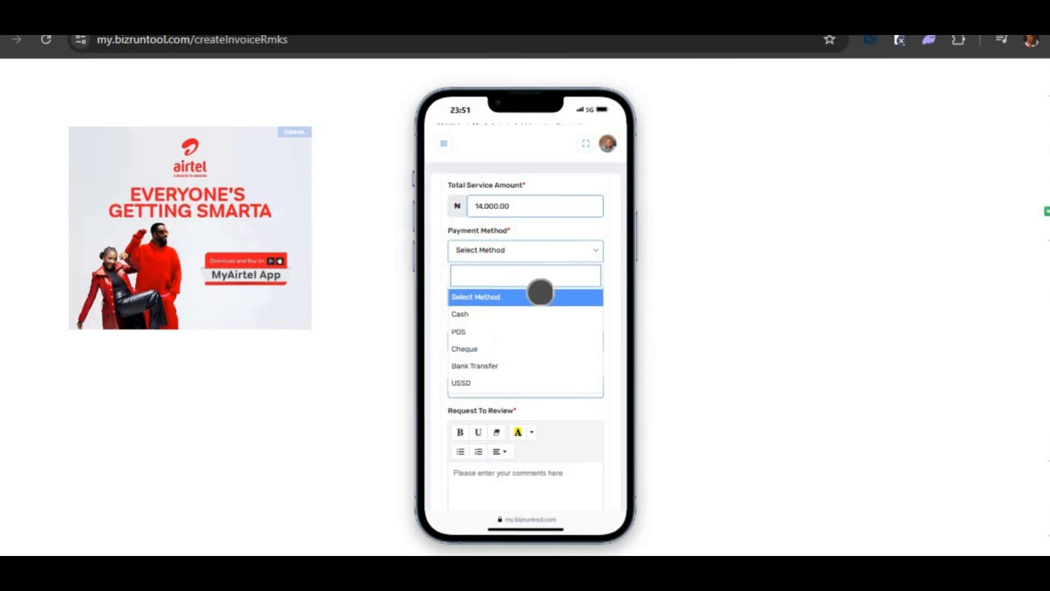
click(609, 247)
scroll(612, 249, up, 1)
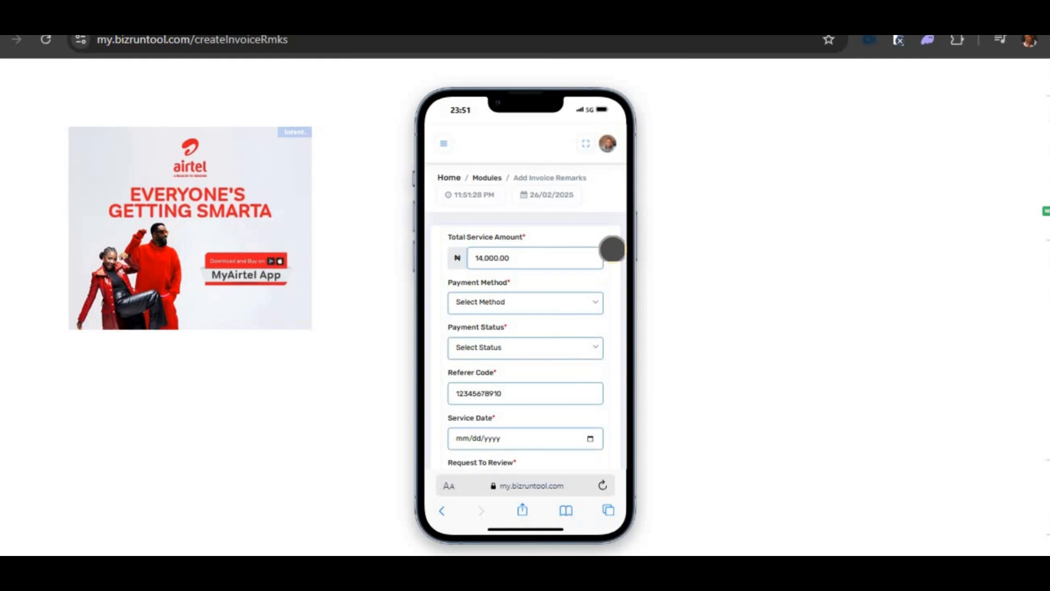
Set the invoice's payment method to Cash and its payment status to Full Payment
scroll(608, 249, down, 1)
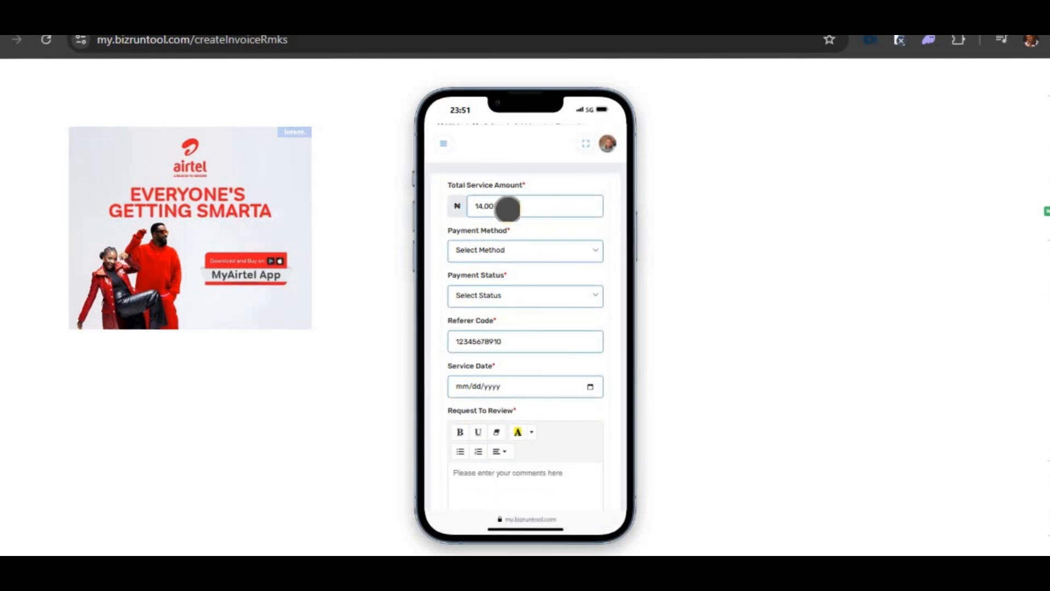
click(527, 251)
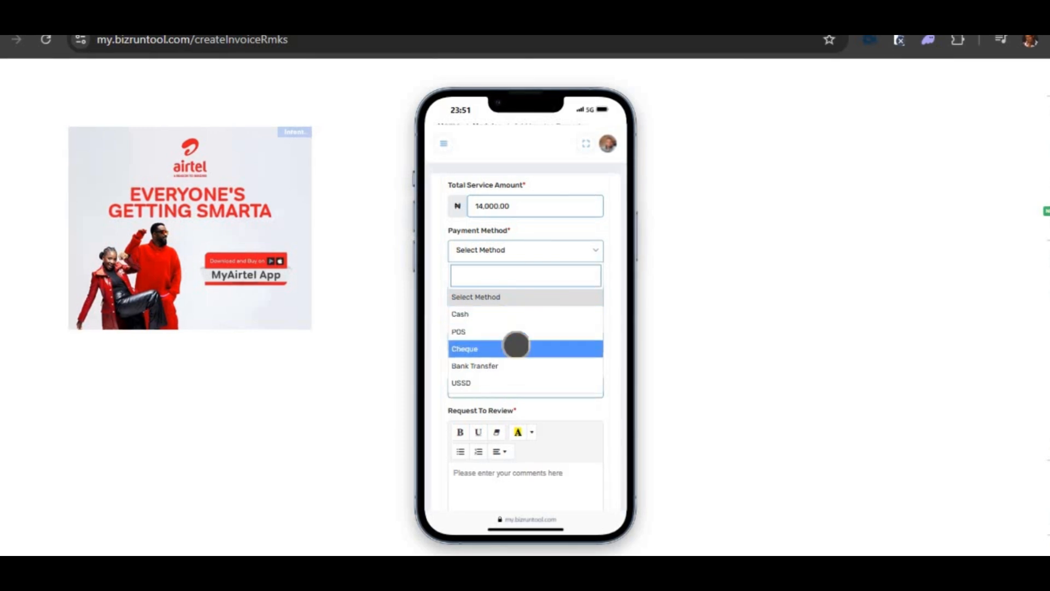
click(523, 319)
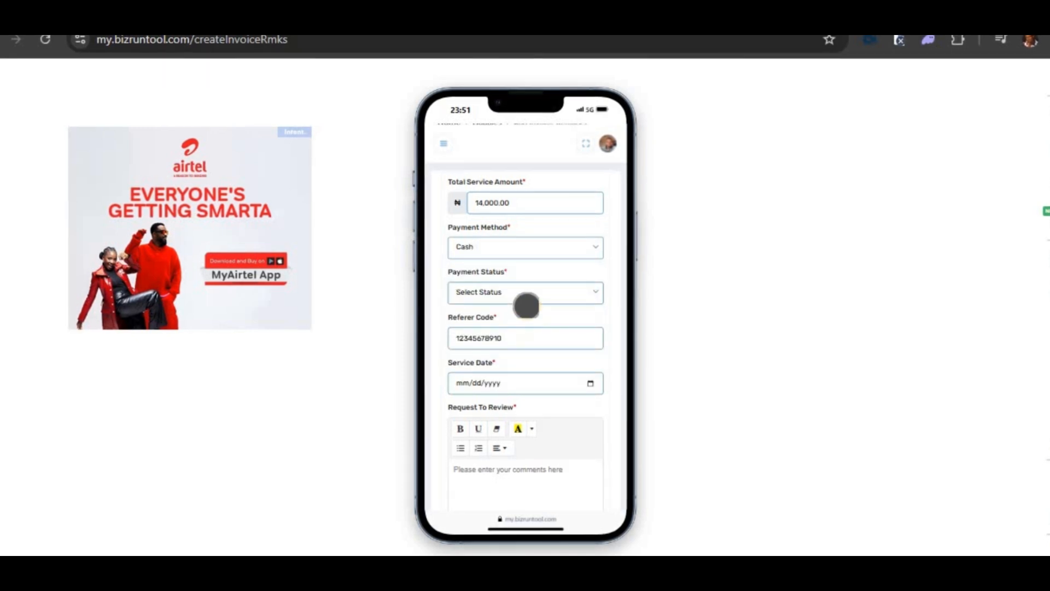
scroll(527, 304, down, 1)
click(535, 241)
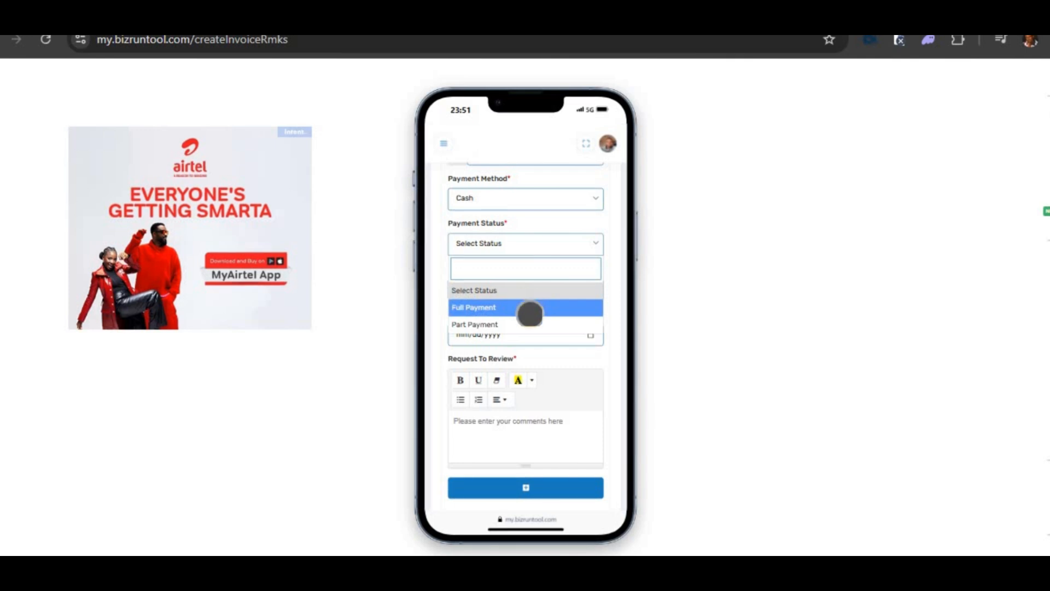
key(Down)
click(532, 309)
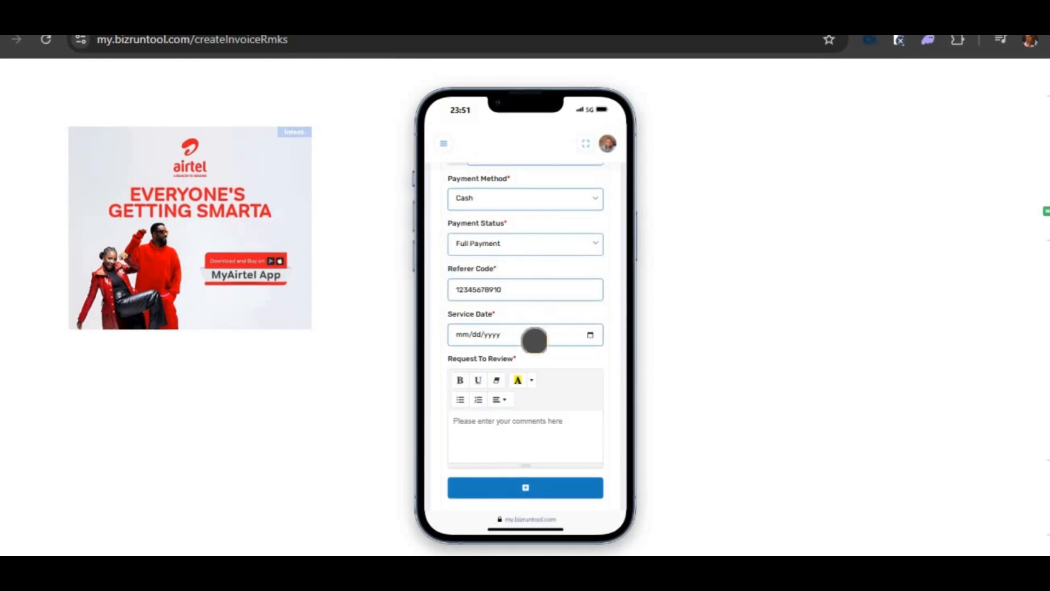
Set the invoice's service date to 02/26/2025
scroll(558, 341, down, 2)
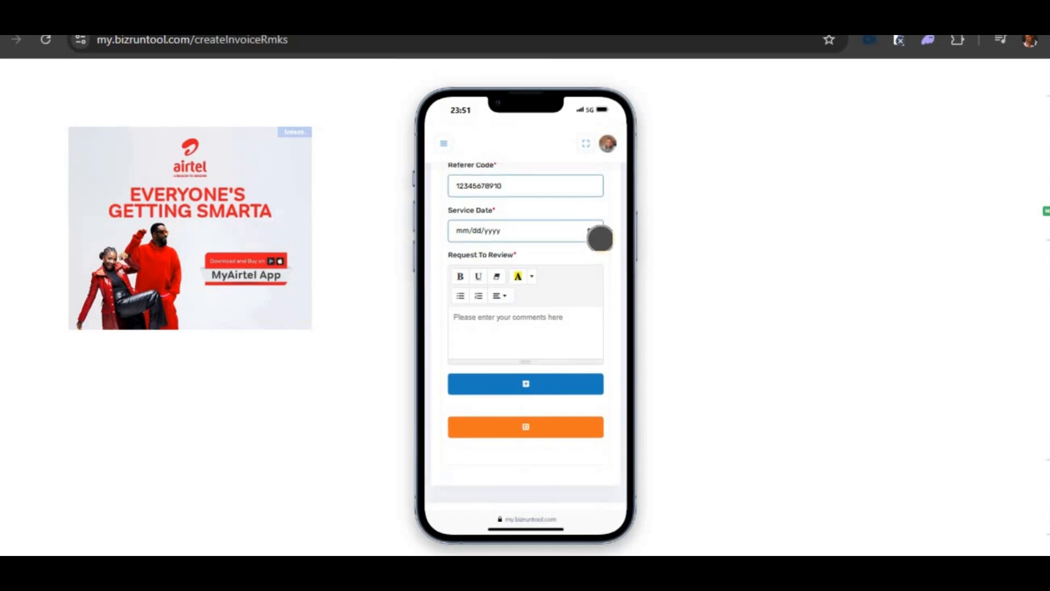
click(592, 231)
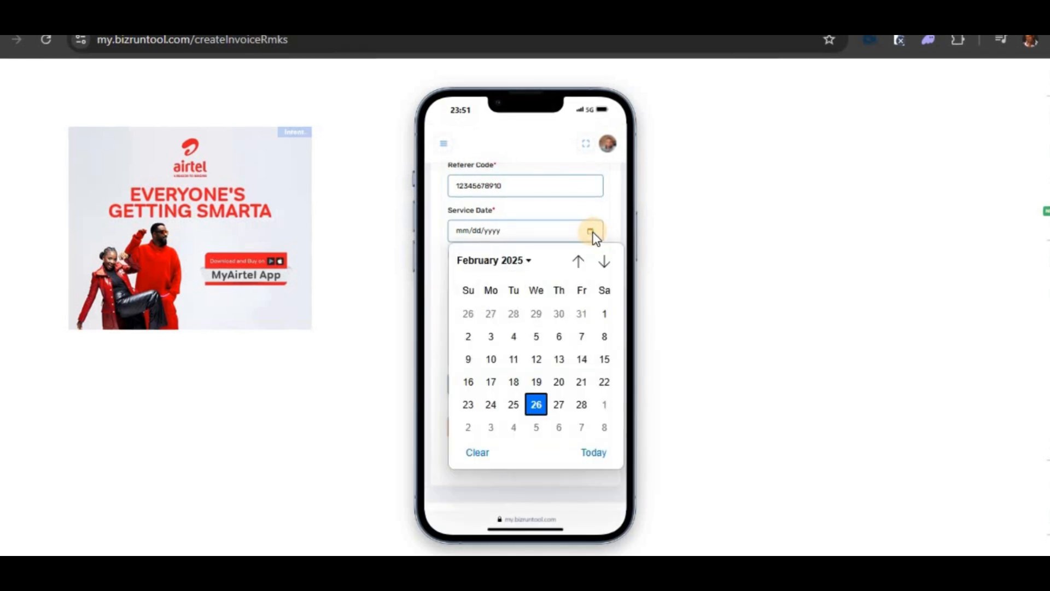
click(536, 404)
Enter "note" as the request to review and submit the invoice remarks
click(551, 326)
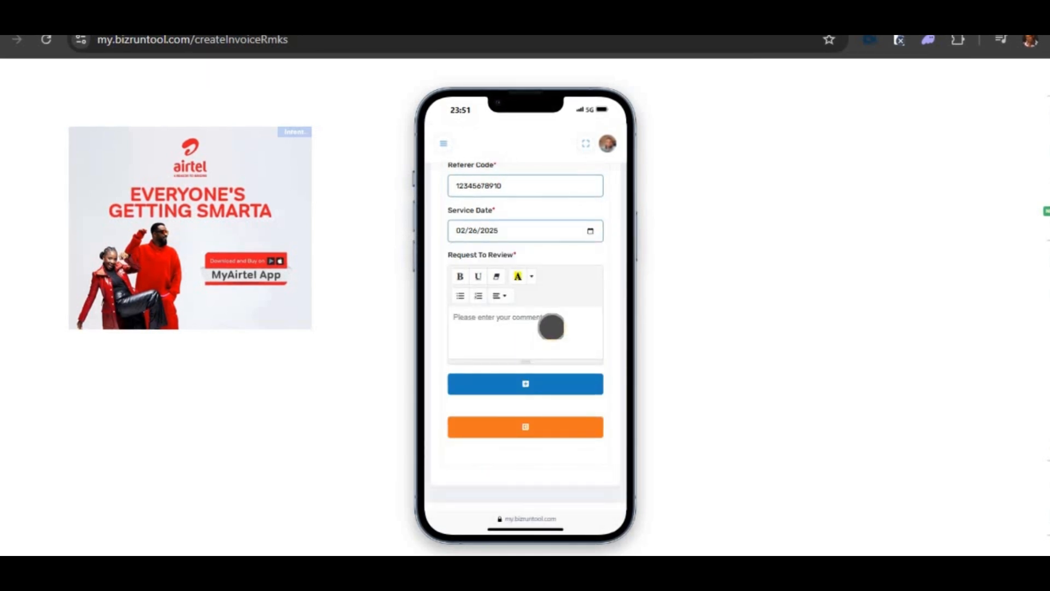
text(note)
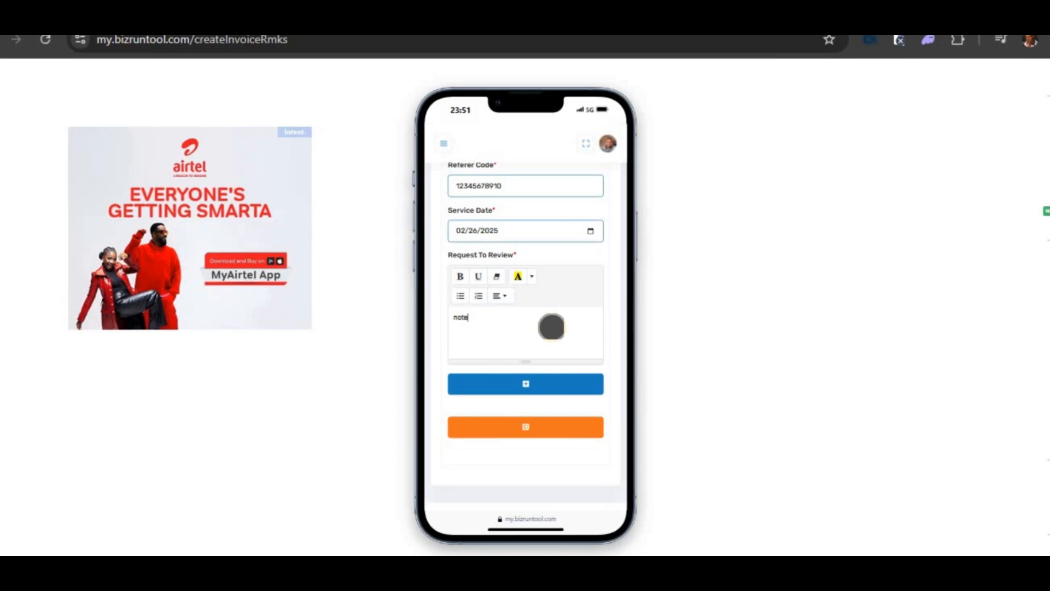
click(528, 384)
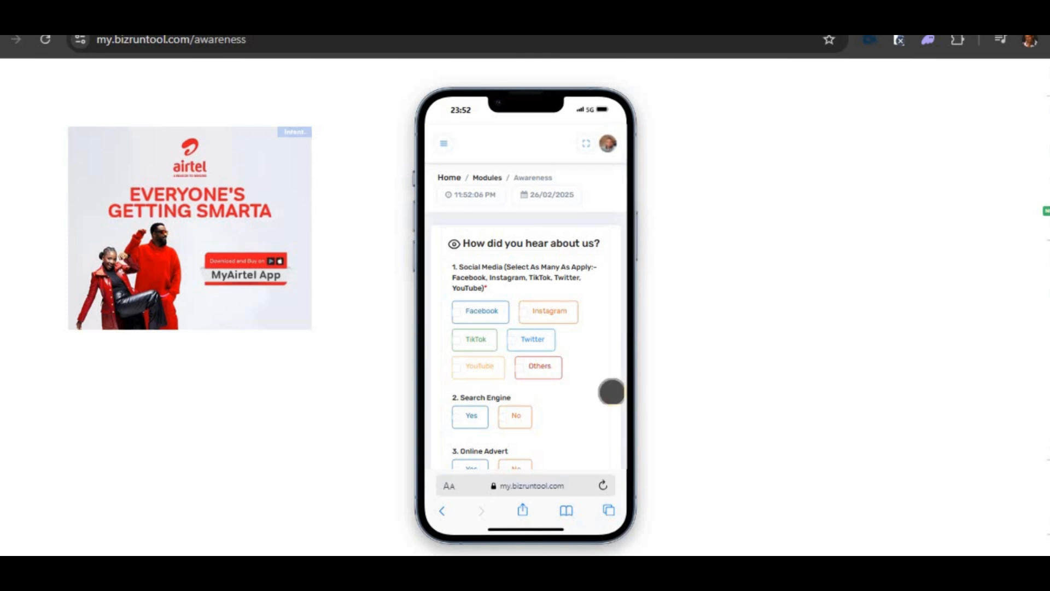
Select Facebook, Instagram, TikTok, Twitter, YouTube and Others as the social media sources in the awareness survey
scroll(606, 390, down, 5)
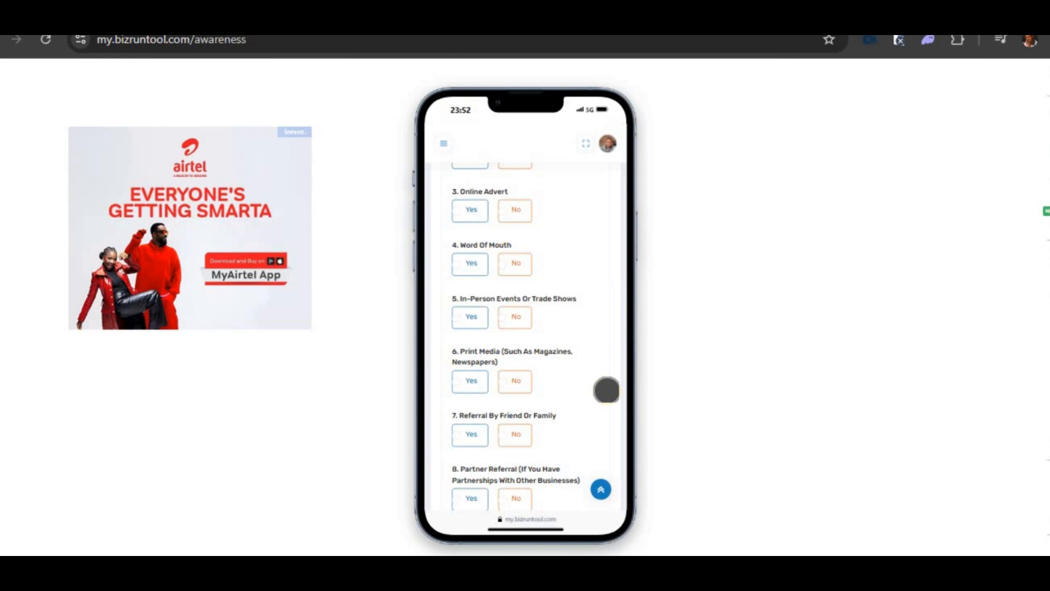
scroll(607, 390, up, 5)
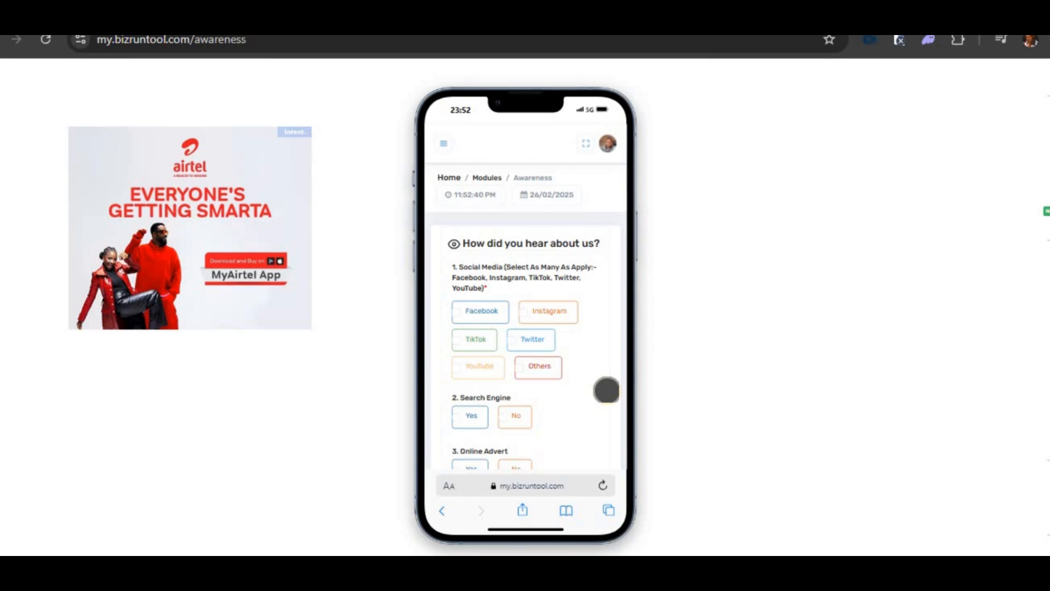
click(542, 365)
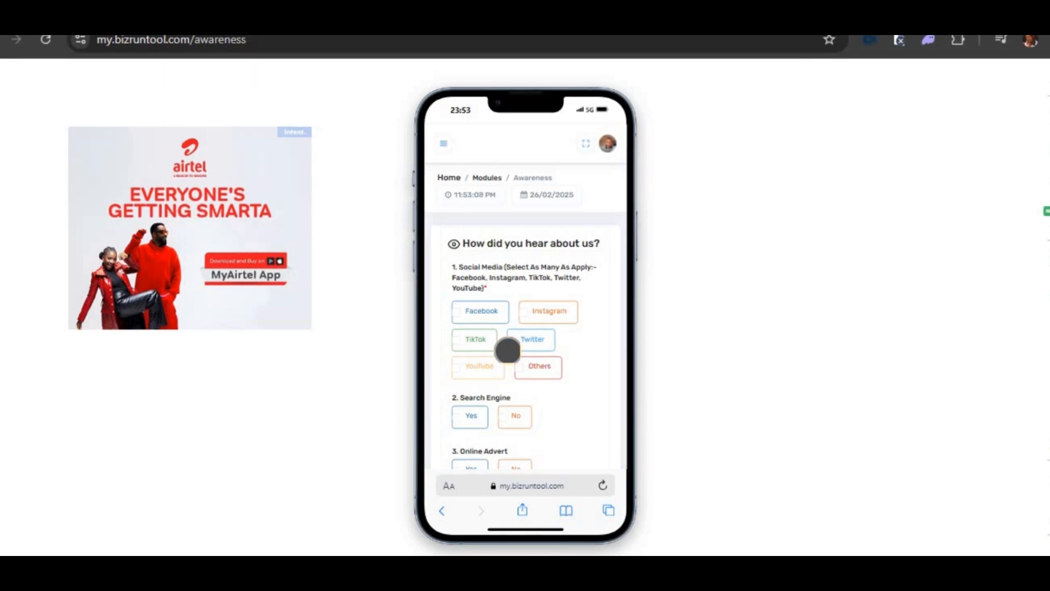
click(454, 310)
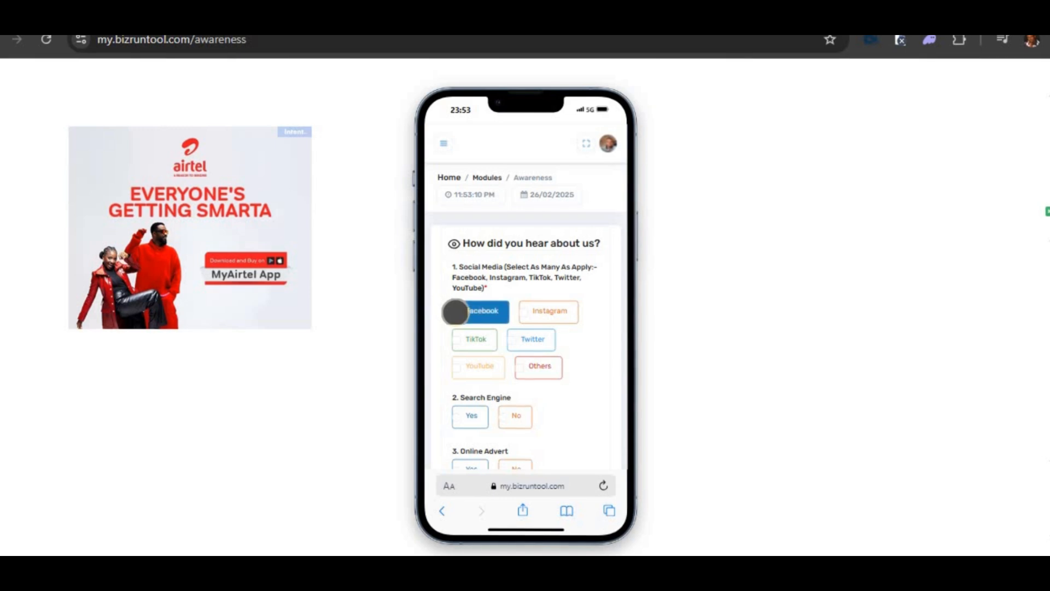
click(523, 311)
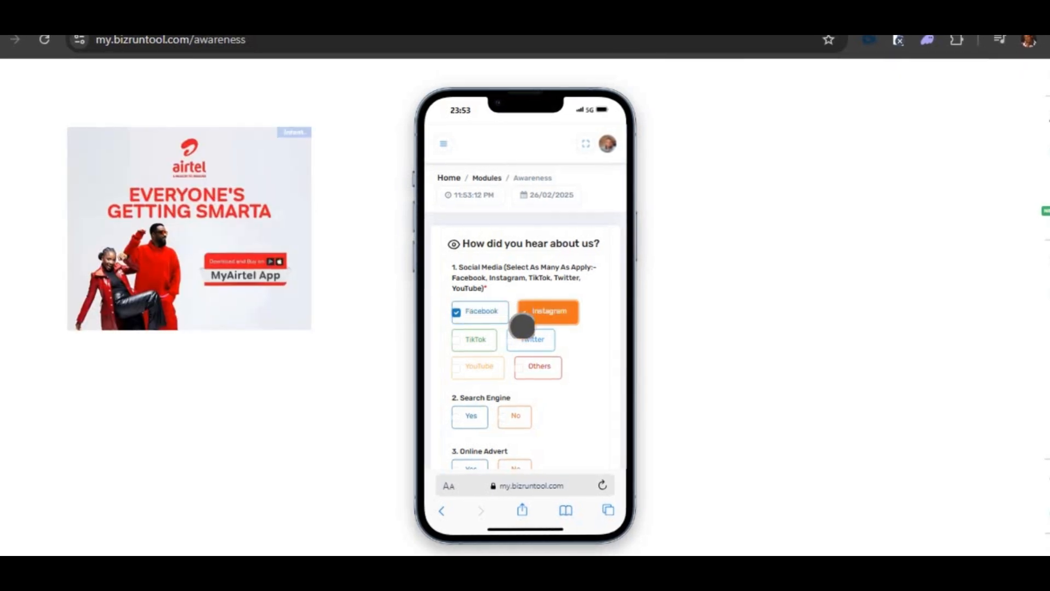
click(513, 338)
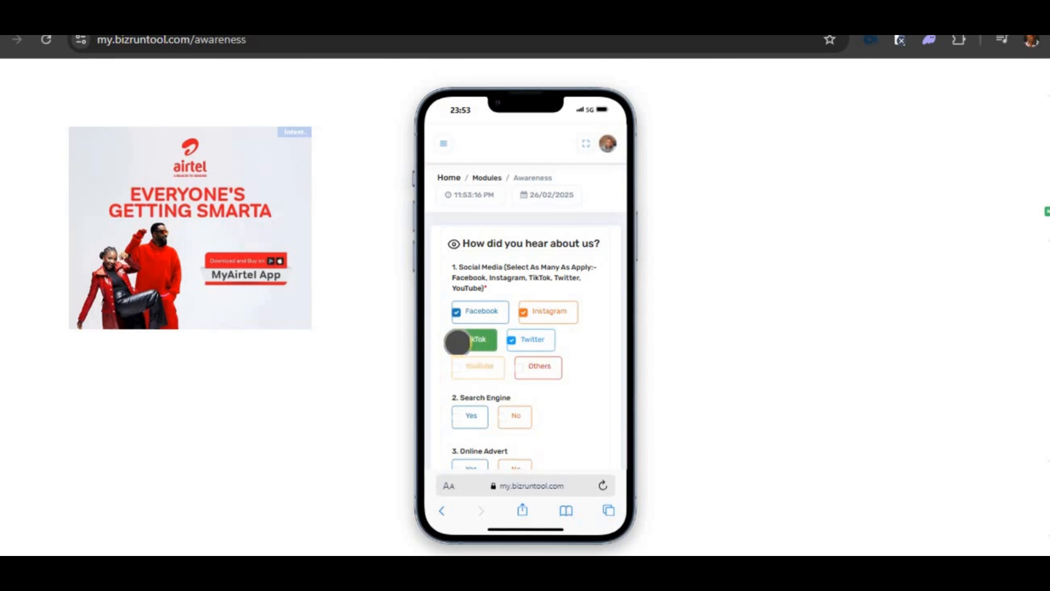
click(458, 342)
click(460, 366)
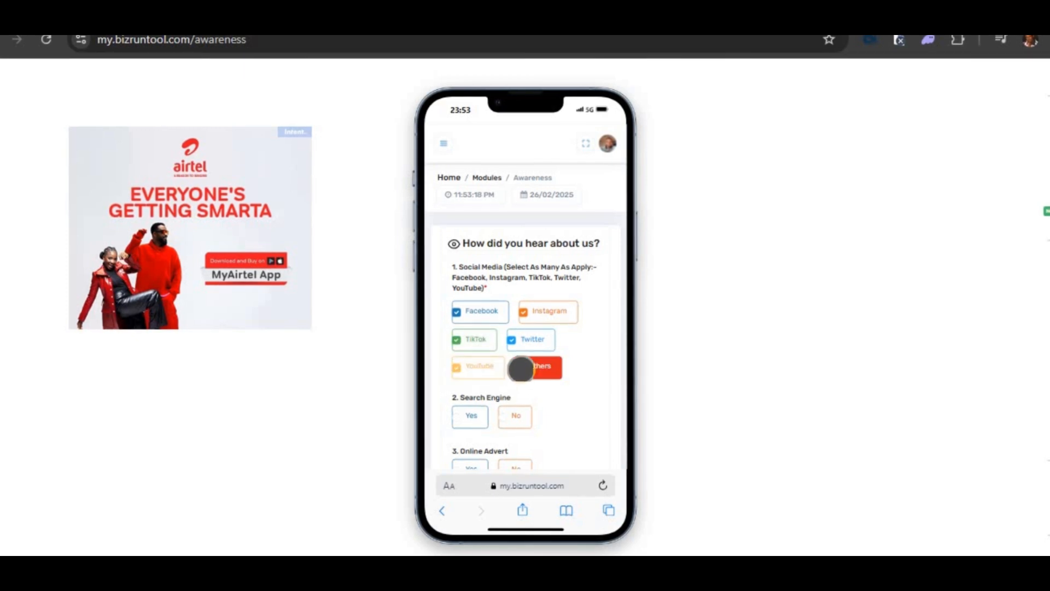
click(522, 370)
Answer Yes for Search Engine and No for Online Advert in the awareness survey
scroll(590, 383, down, 2)
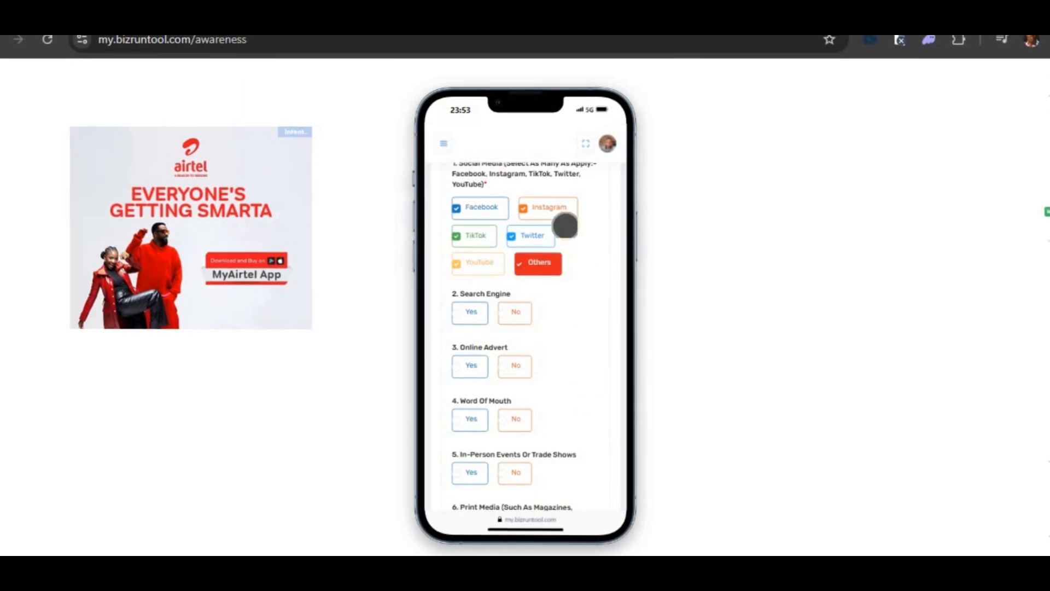
click(460, 311)
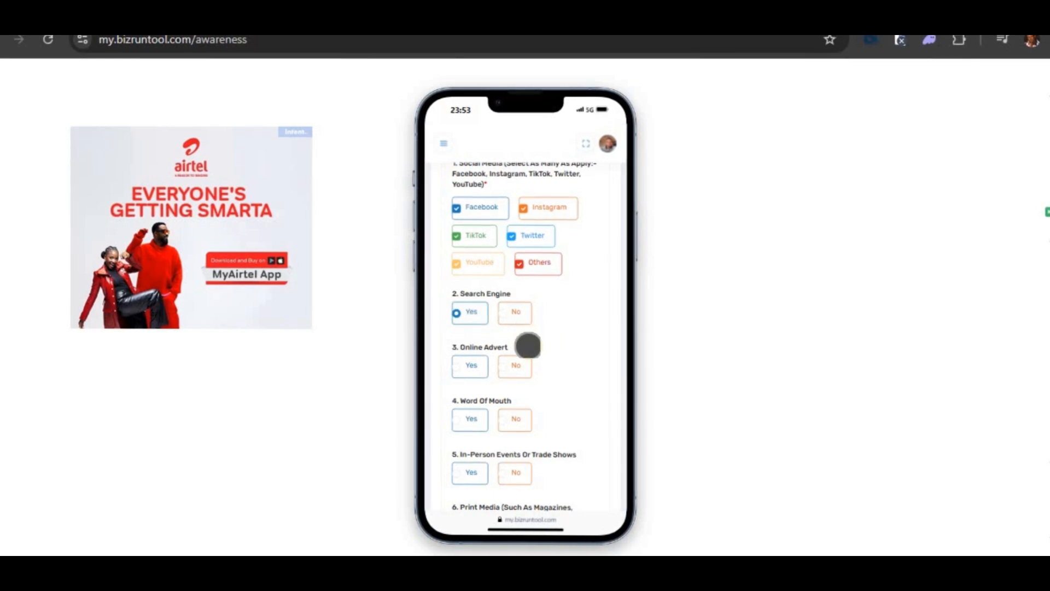
scroll(515, 347, down, 1)
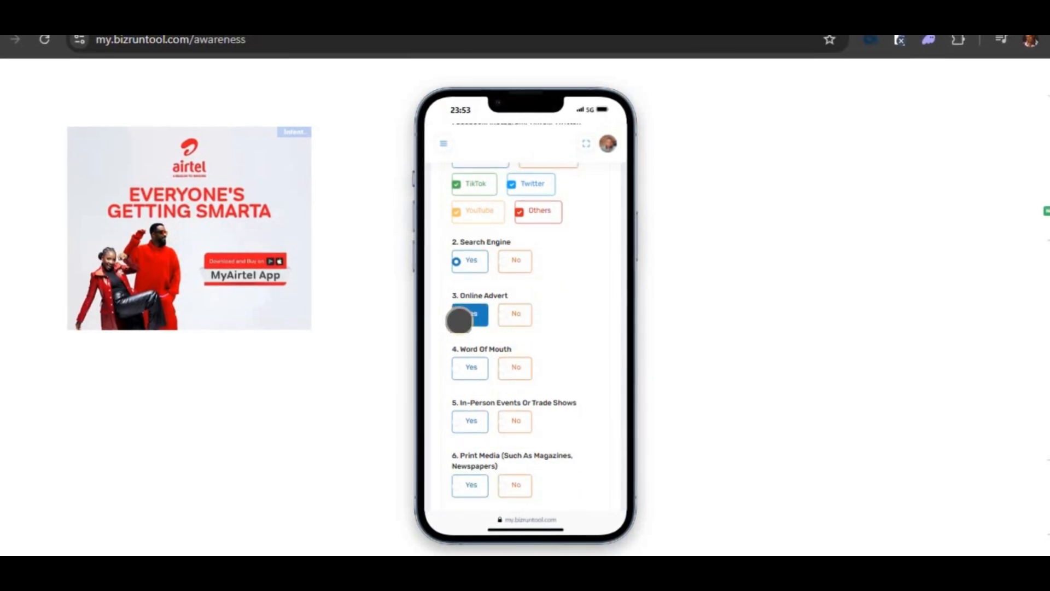
click(505, 316)
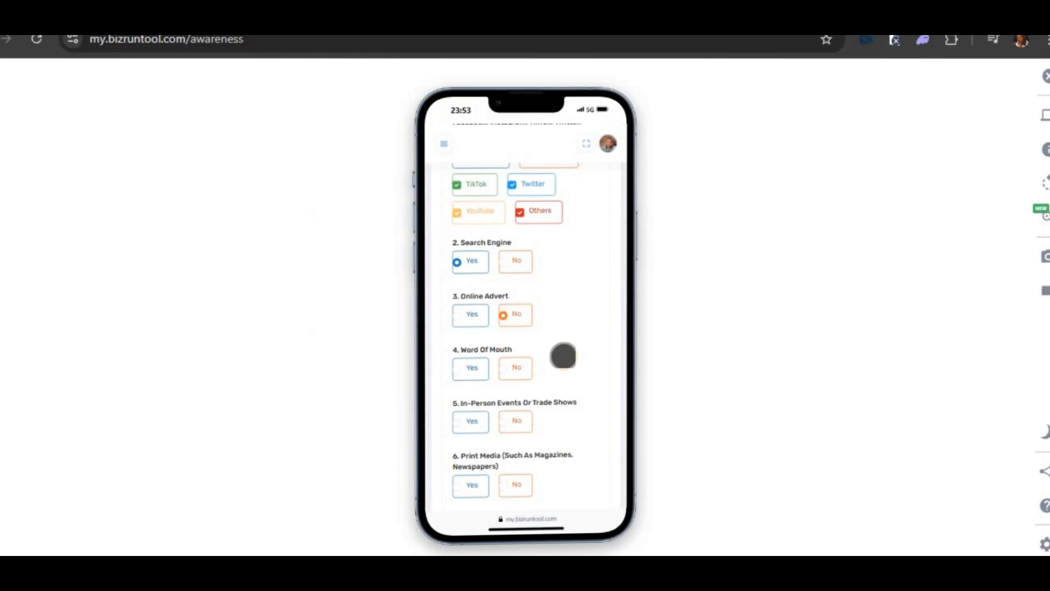
Answer Yes for Word Of Mouth and No for both In-Person Events Or Trade Shows and Print Media
scroll(563, 356, down, 1)
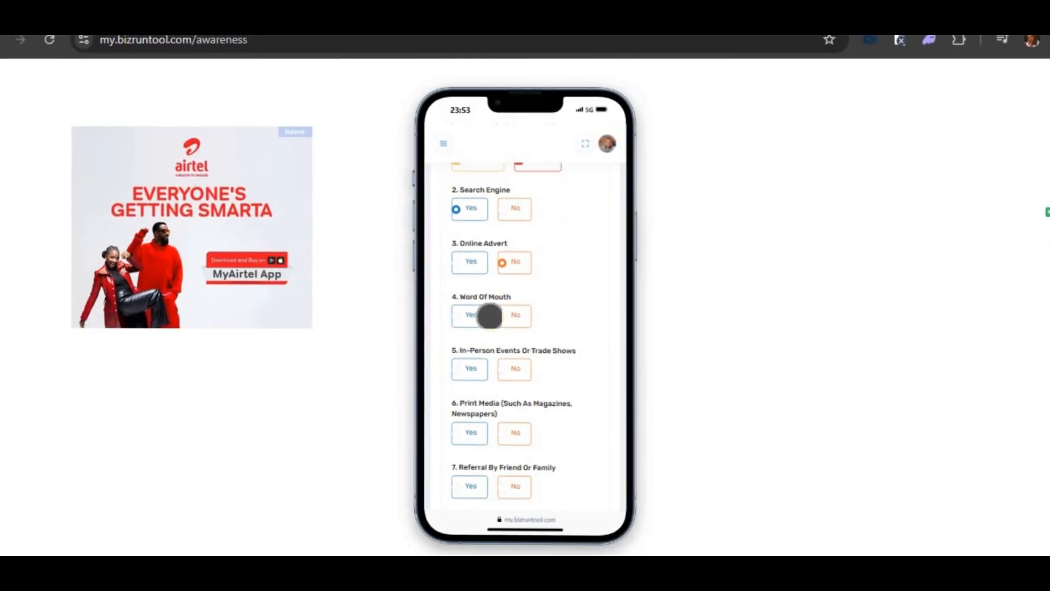
click(455, 319)
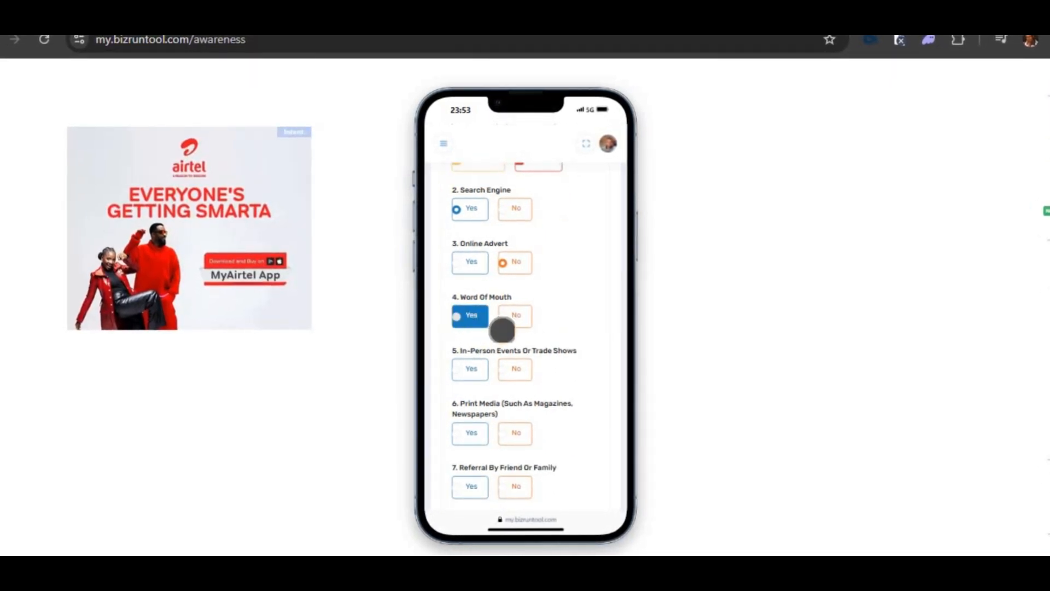
scroll(551, 346, down, 1)
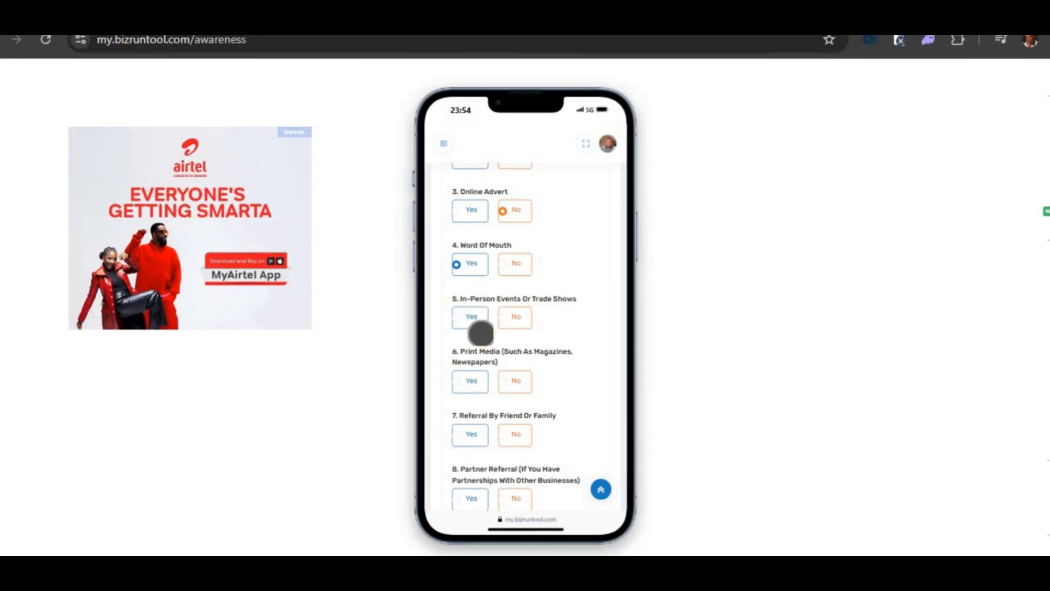
click(466, 319)
click(502, 317)
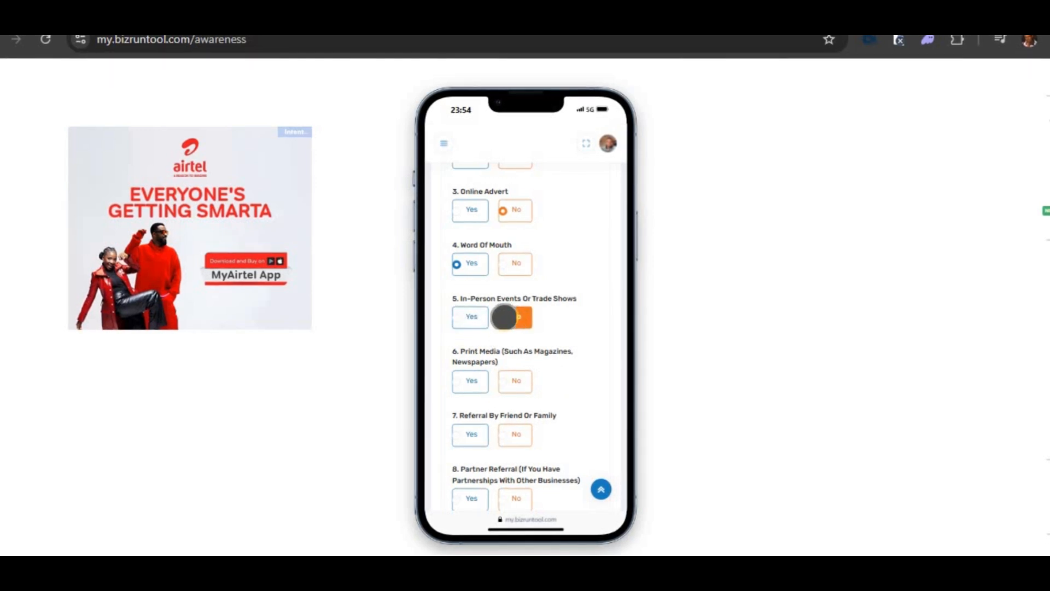
click(512, 384)
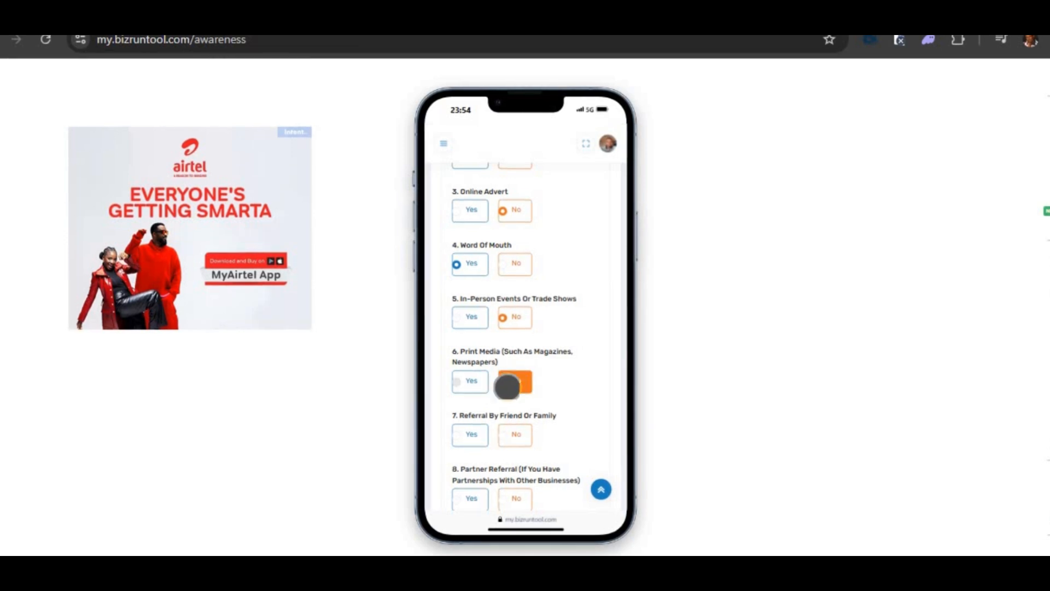
Answer Yes for Referral By Friend Or Family and No for Partner Referral
scroll(525, 417, down, 2)
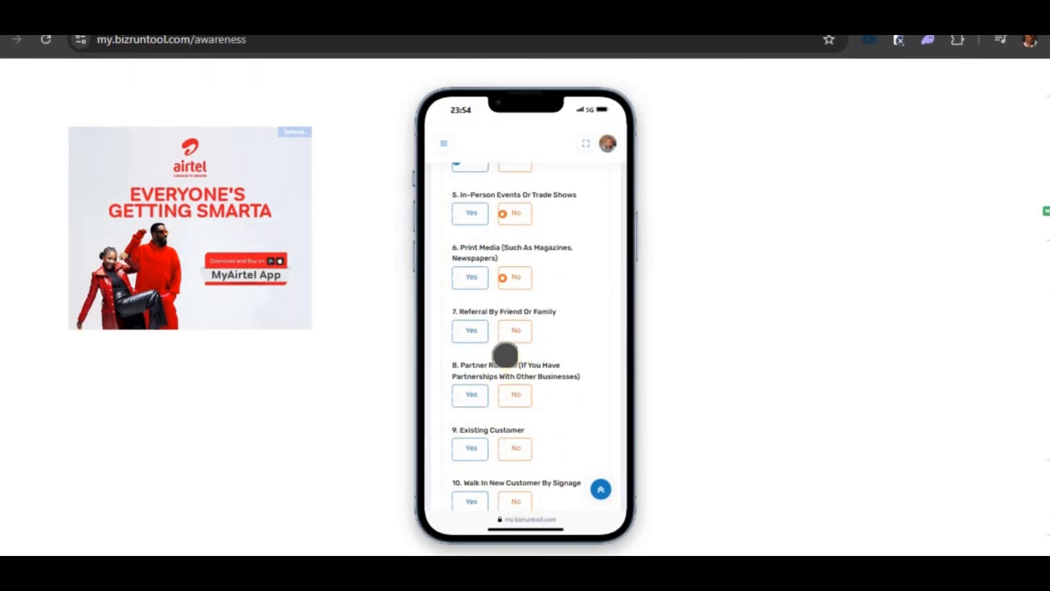
click(500, 333)
click(459, 333)
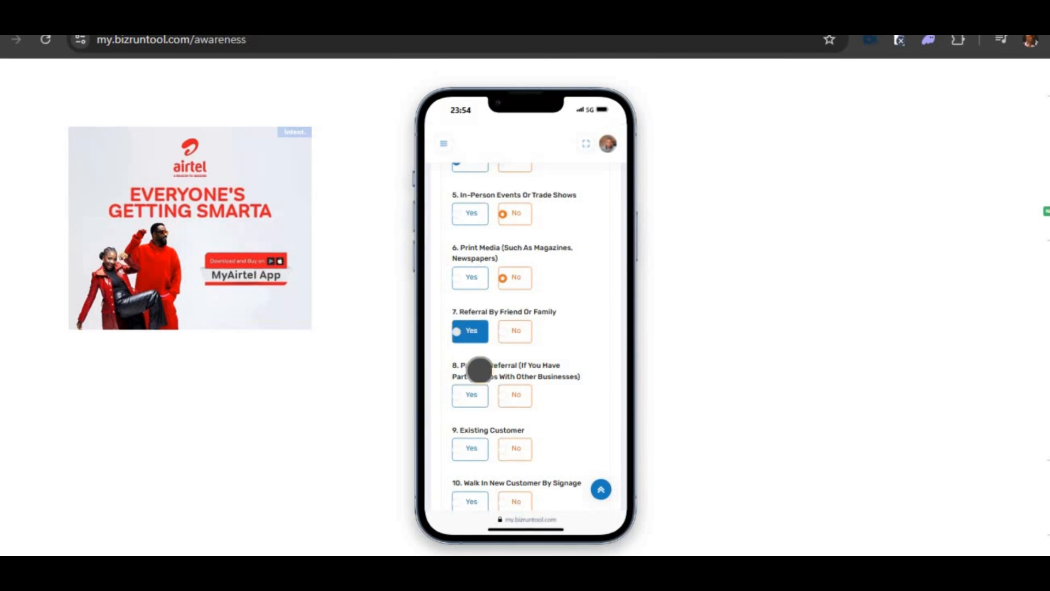
click(481, 396)
click(500, 396)
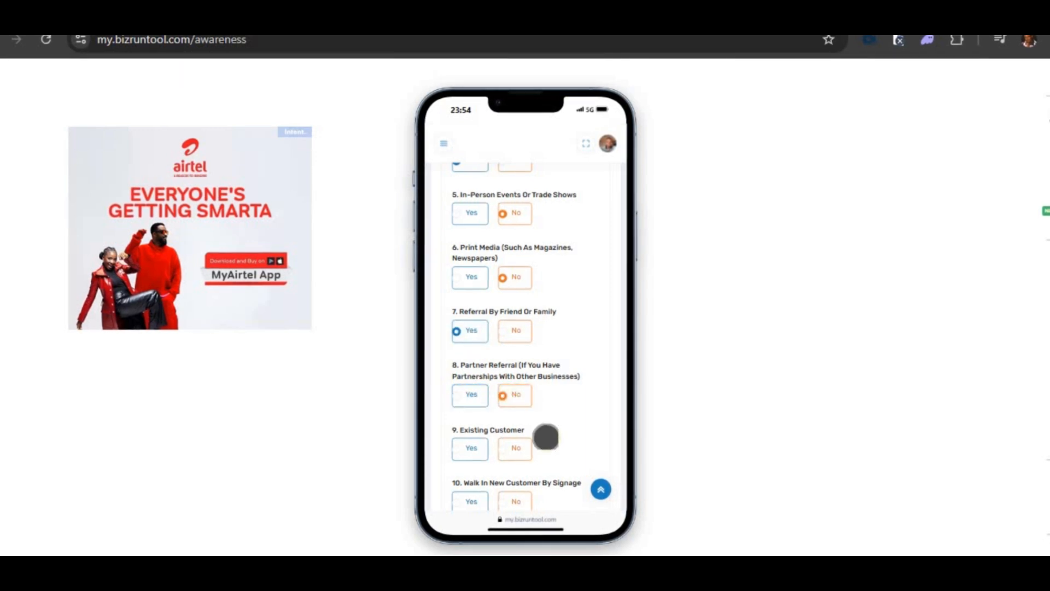
Answer Yes for both Existing Customer and Walk In New Customer By Signage
scroll(543, 435, down, 2)
click(479, 355)
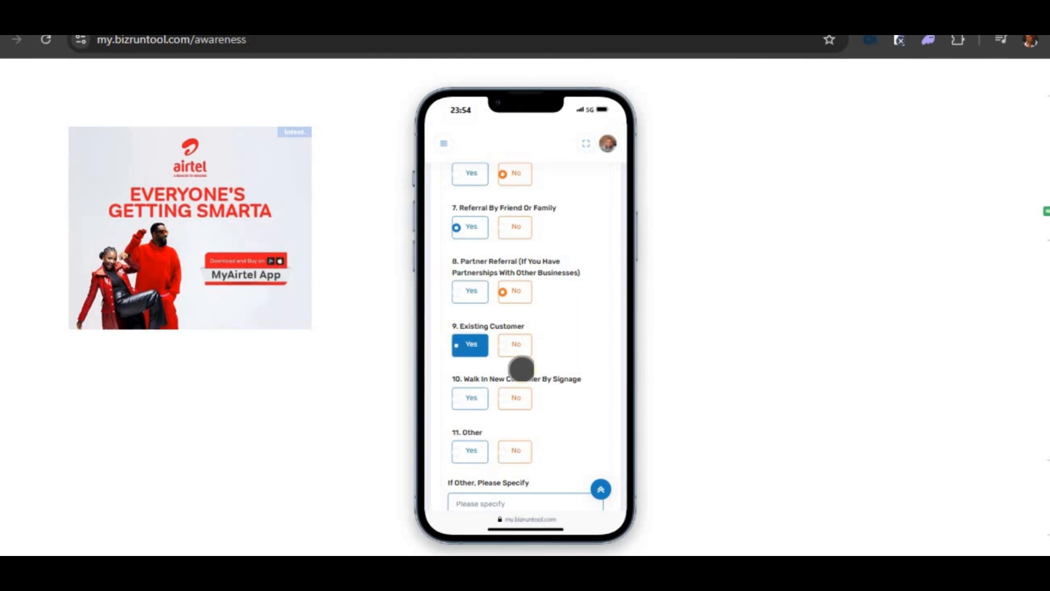
scroll(525, 376, down, 1)
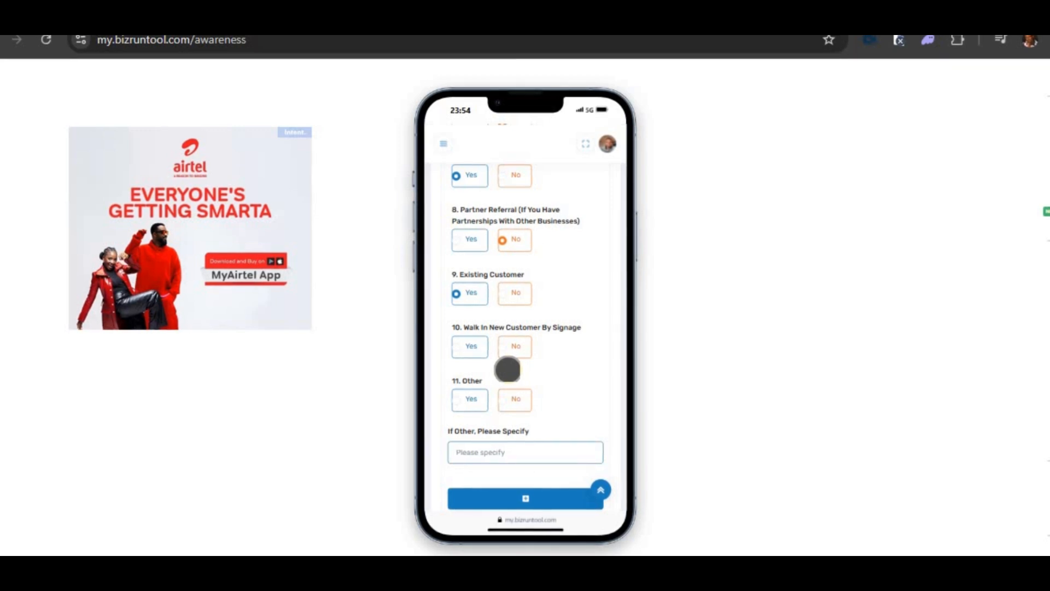
click(457, 347)
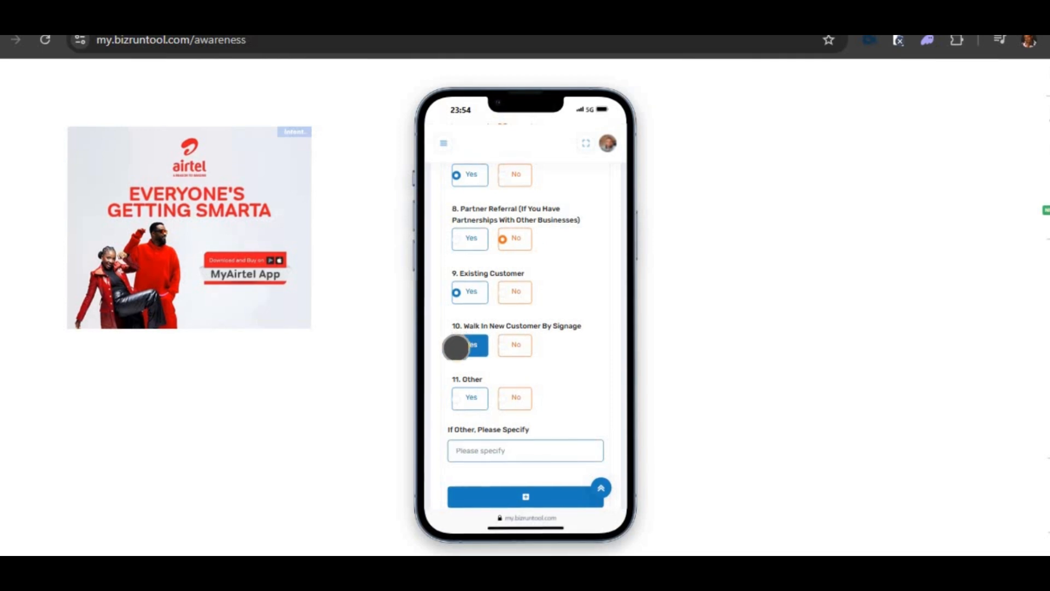
Answer Yes for Other in the awareness survey, specifying LinkedIn as the source, and submit the survey
scroll(550, 390, down, 2)
click(459, 299)
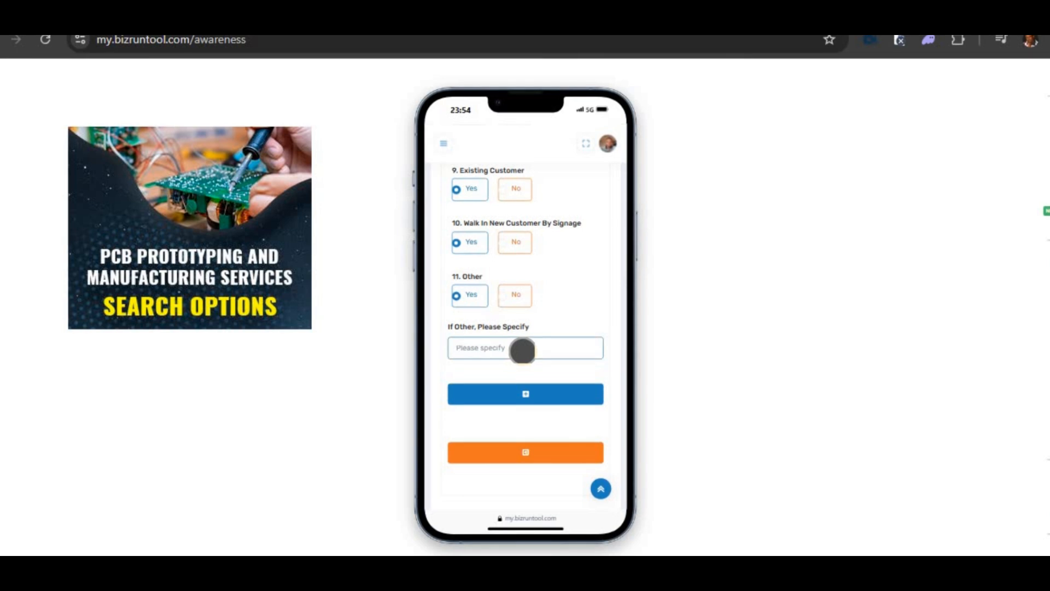
click(523, 350)
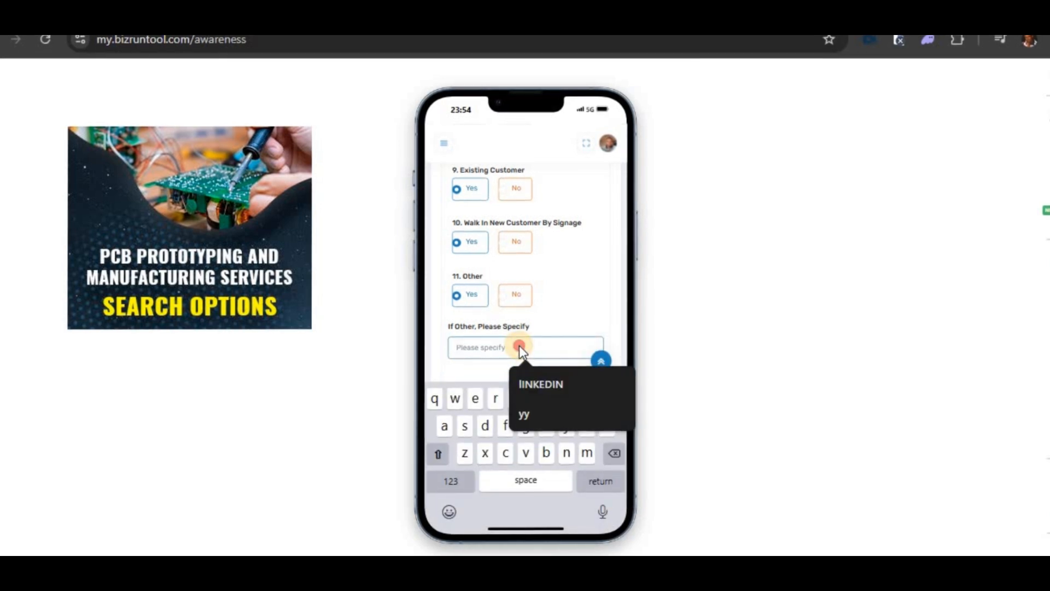
text(Li)
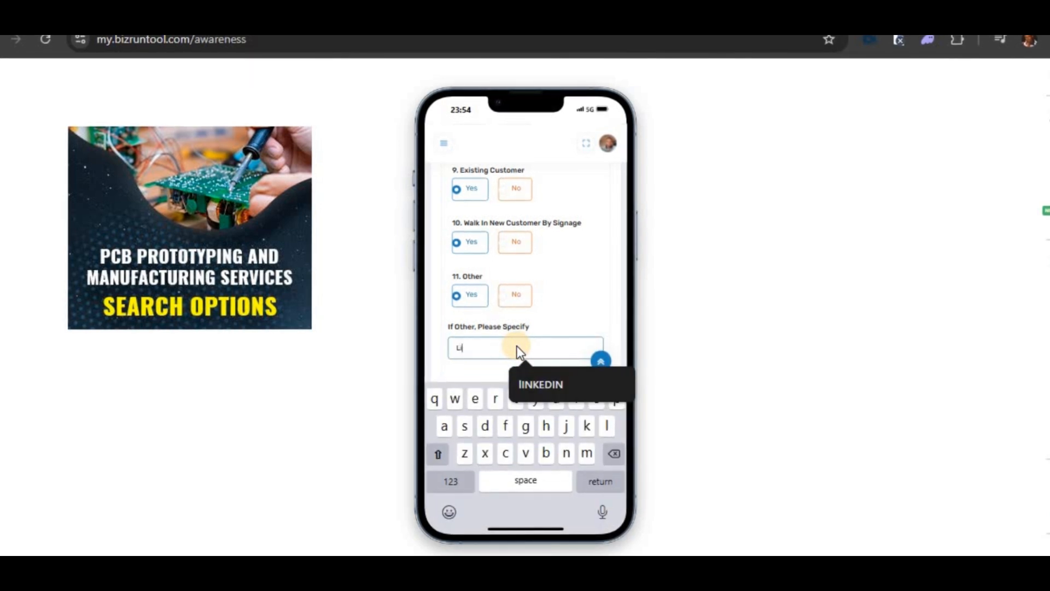
text(nkedIn)
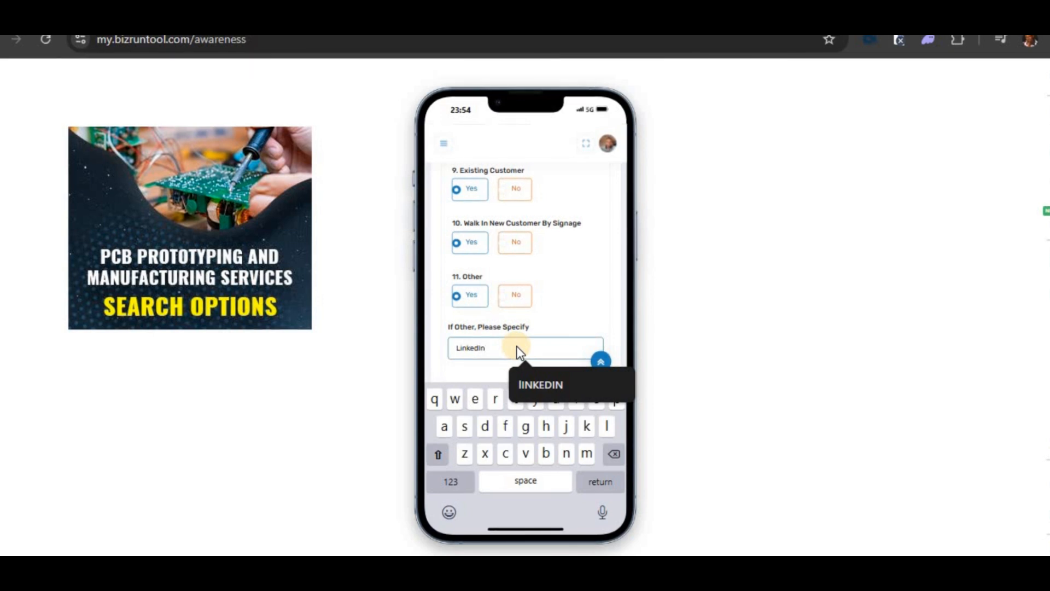
scroll(441, 318, down, 2)
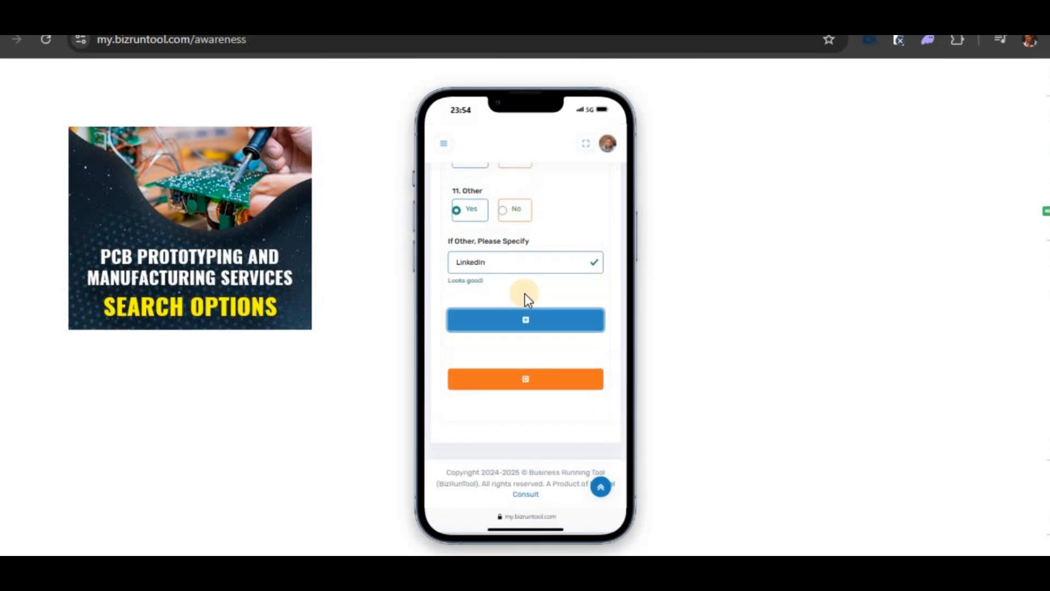
click(527, 318)
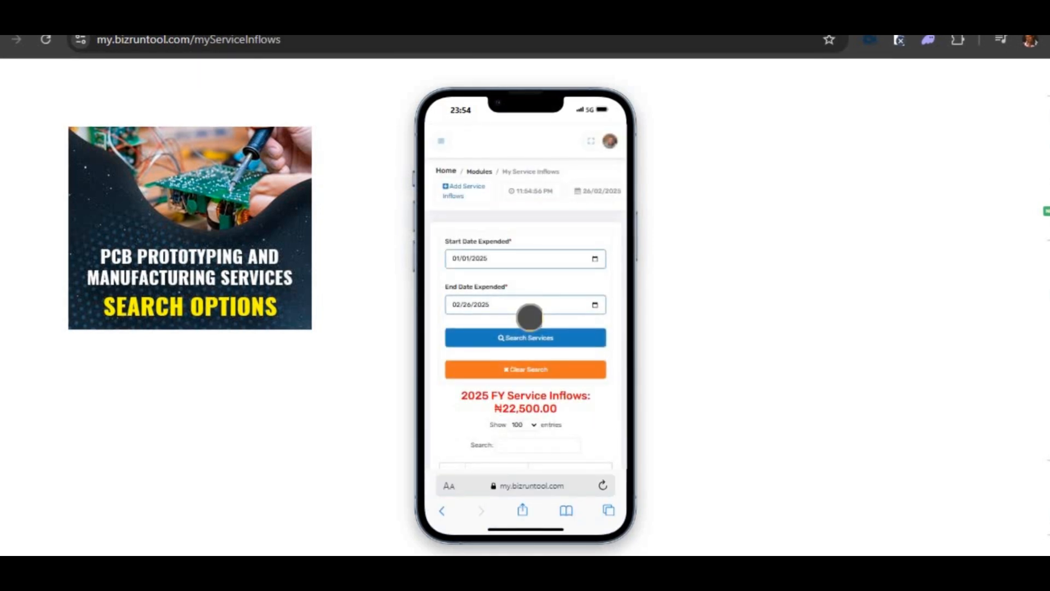
Examine the 2025 service inflows list for the newly recorded nail, makeup and massage services and their categories
scroll(529, 317, down, 10)
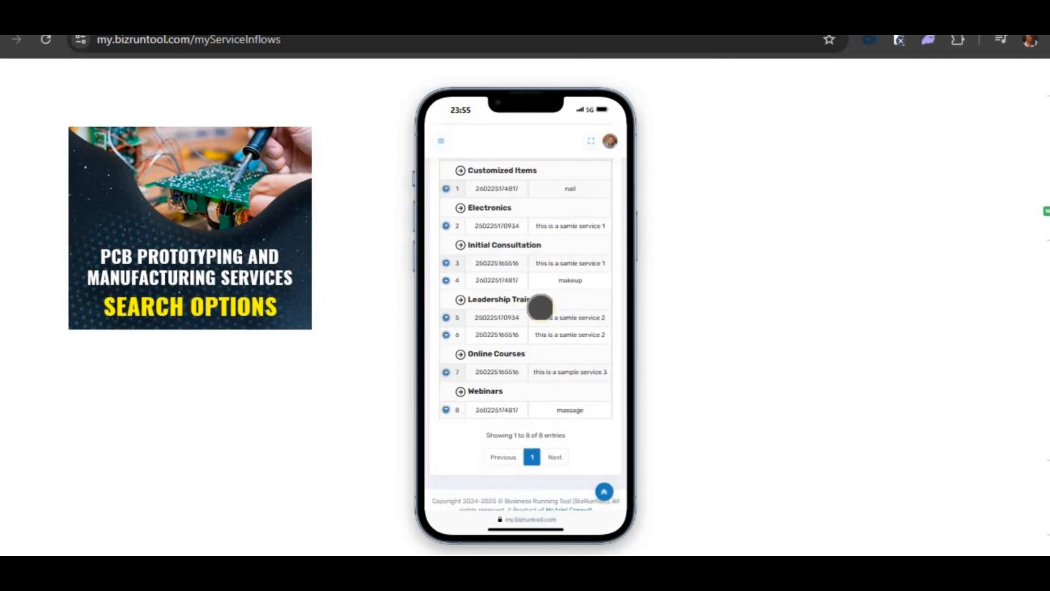
scroll(540, 307, up, 3)
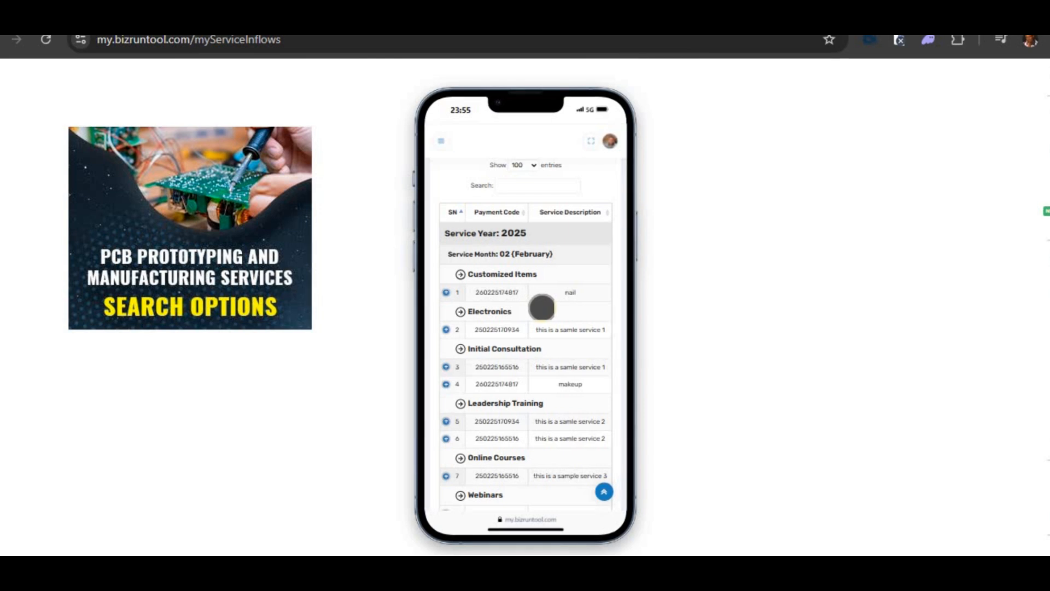
scroll(542, 308, down, 2)
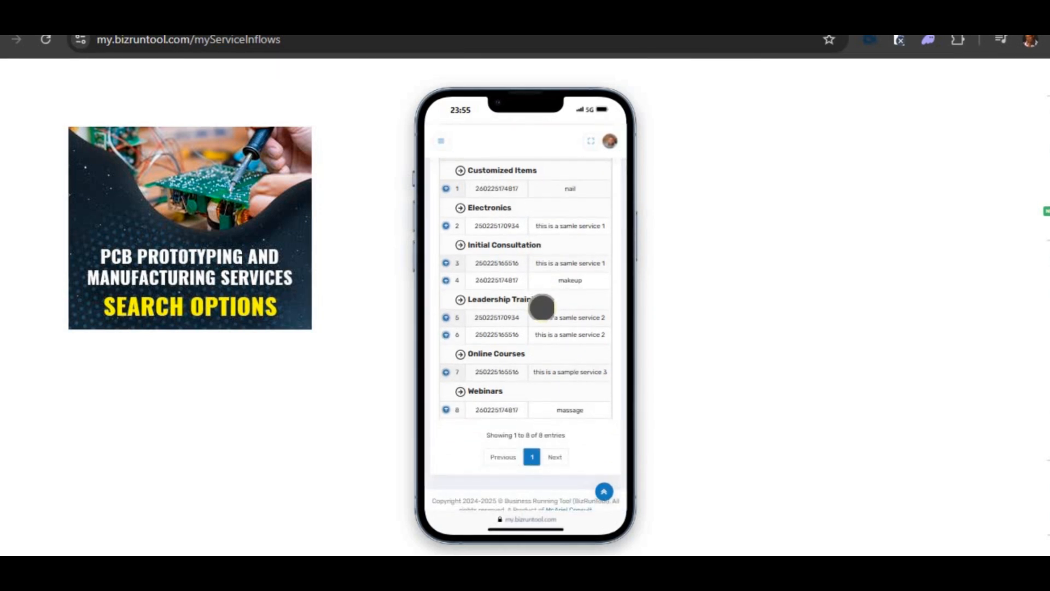
scroll(551, 302, up, 2)
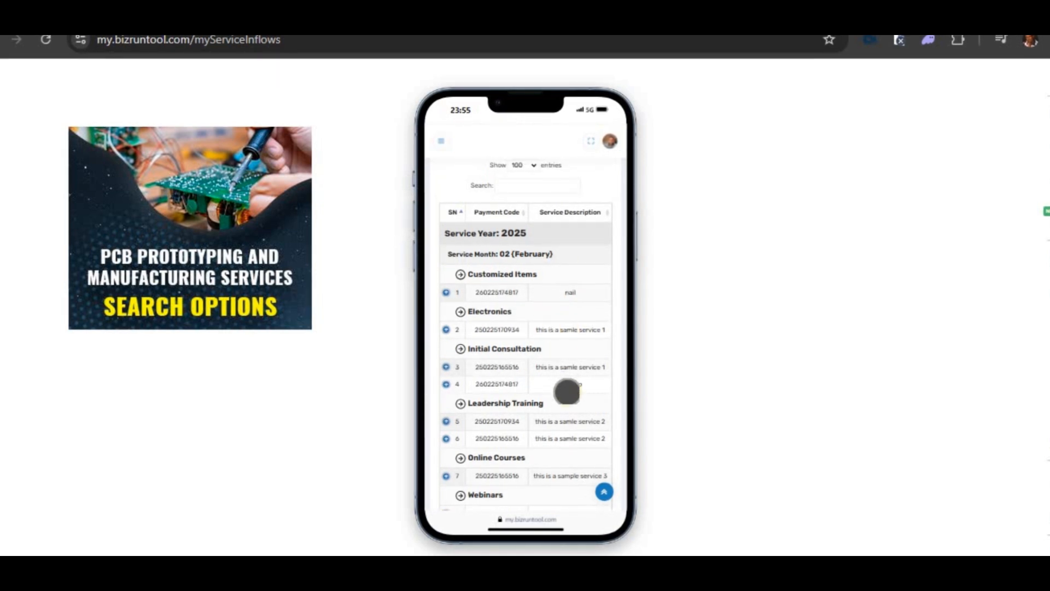
scroll(568, 405, down, 2)
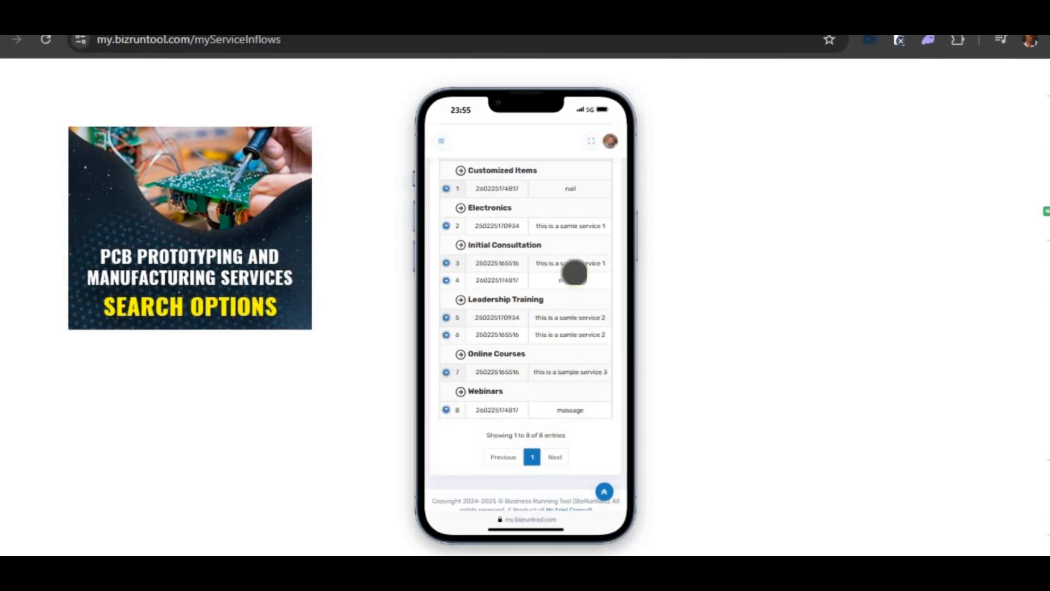
scroll(572, 268, up, 2)
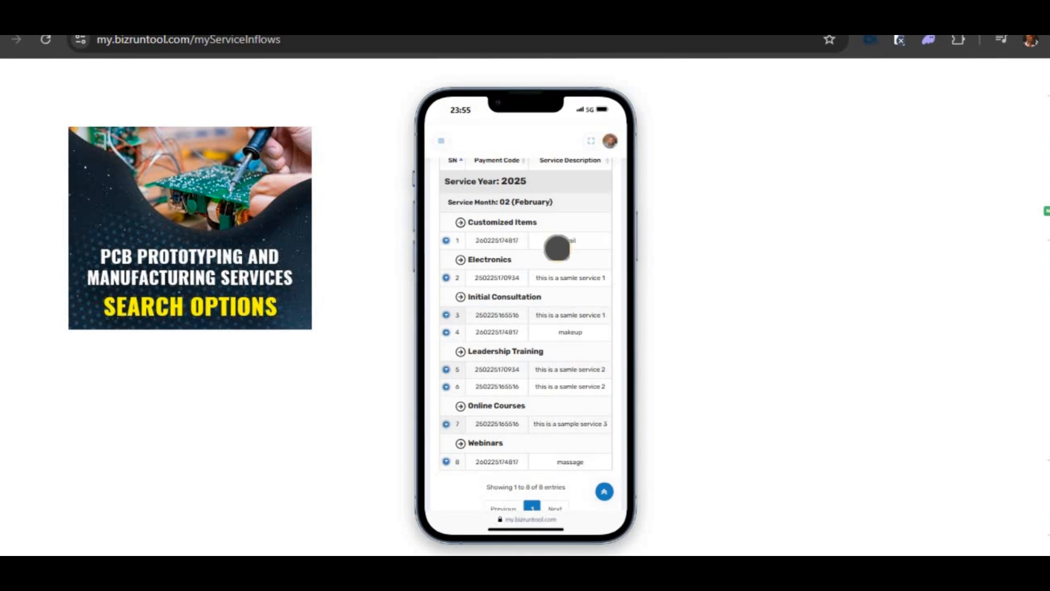
scroll(553, 405, down, 2)
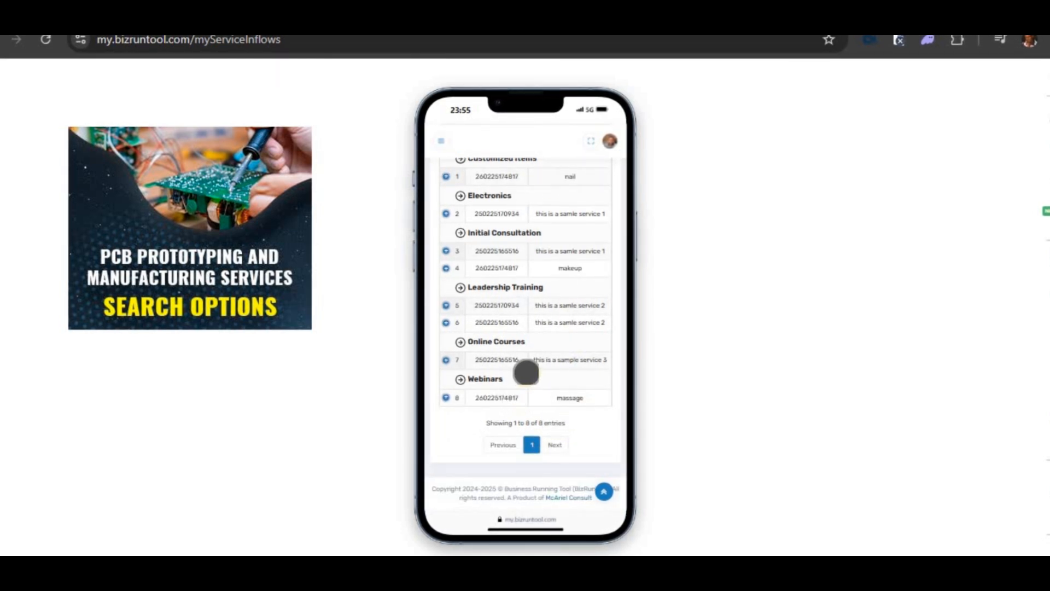
scroll(529, 370, up, 5)
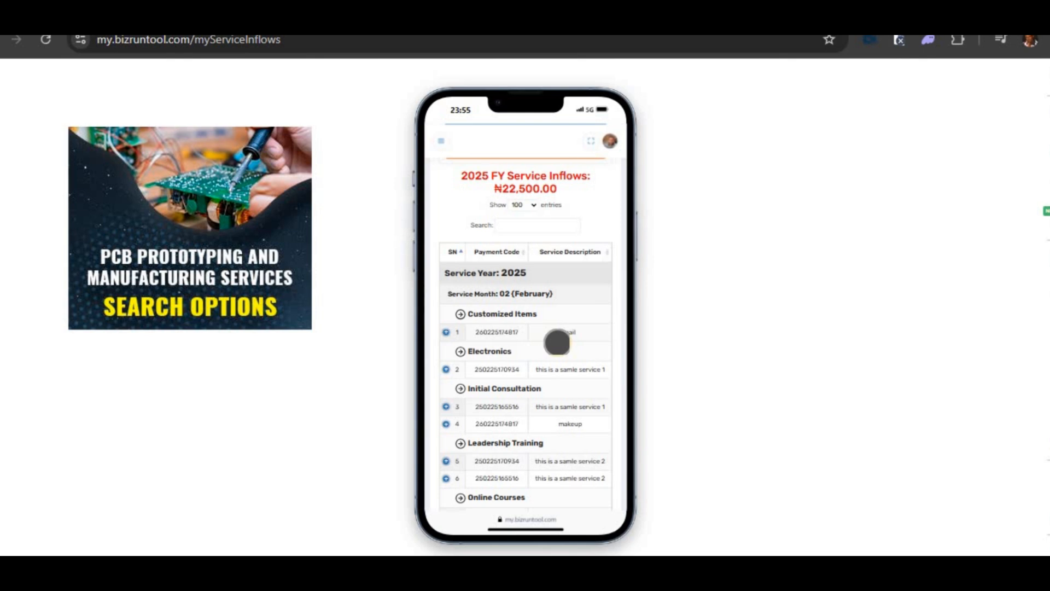
drag(557, 344, 547, 238)
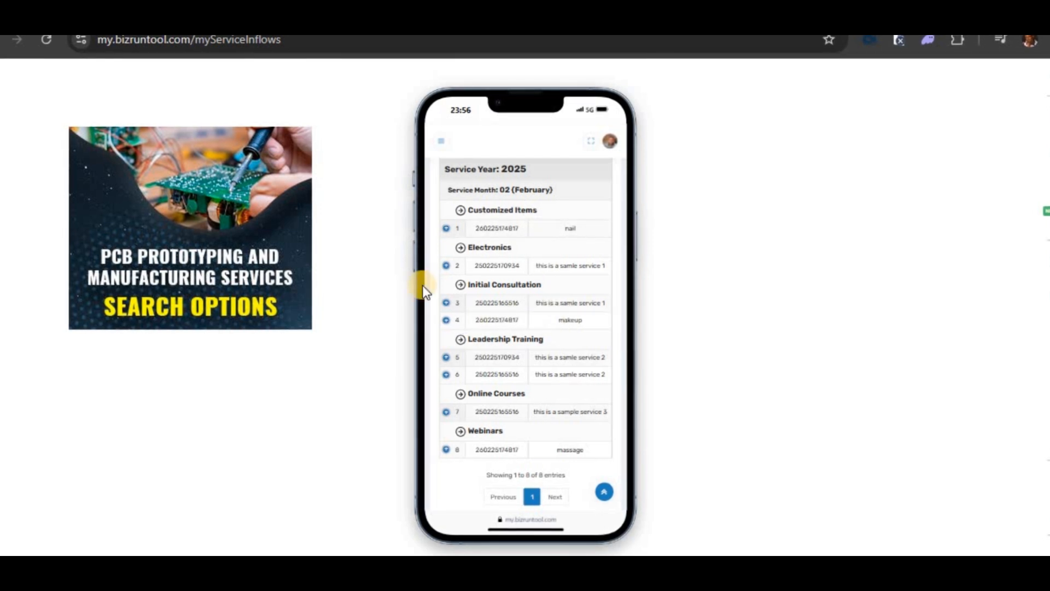
scroll(548, 400, down, 1)
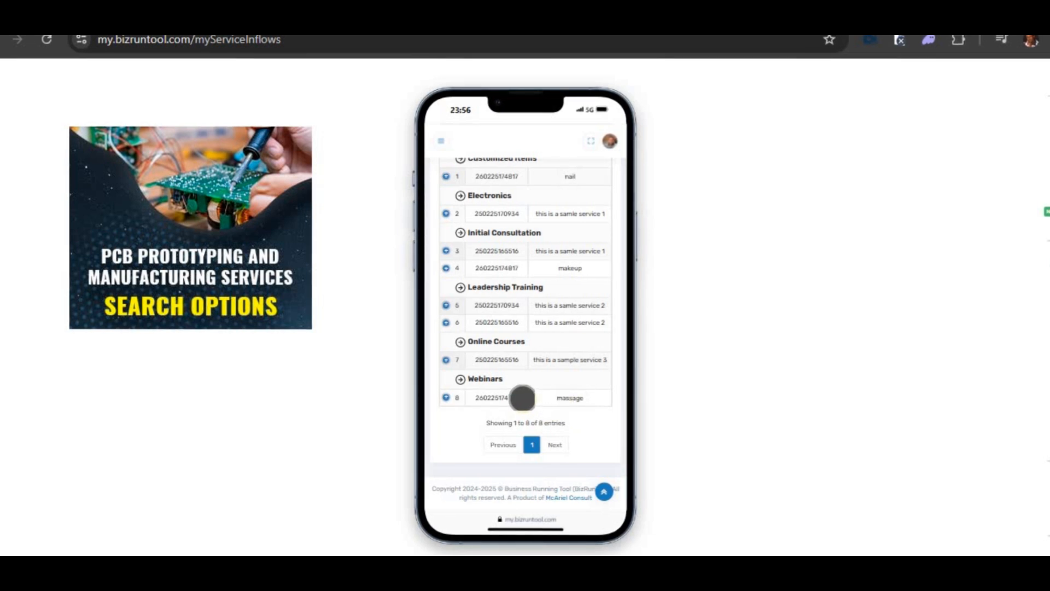
Expand the nail, makeup and massage records to review their quantities, amounts, dates and payment details
click(446, 177)
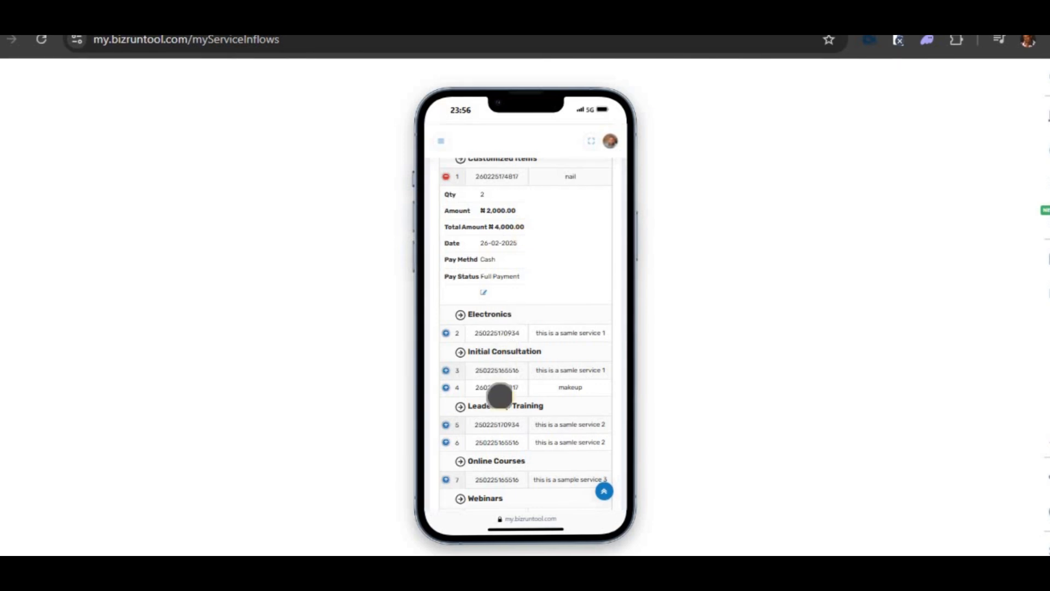
click(446, 387)
scroll(518, 403, down, 1)
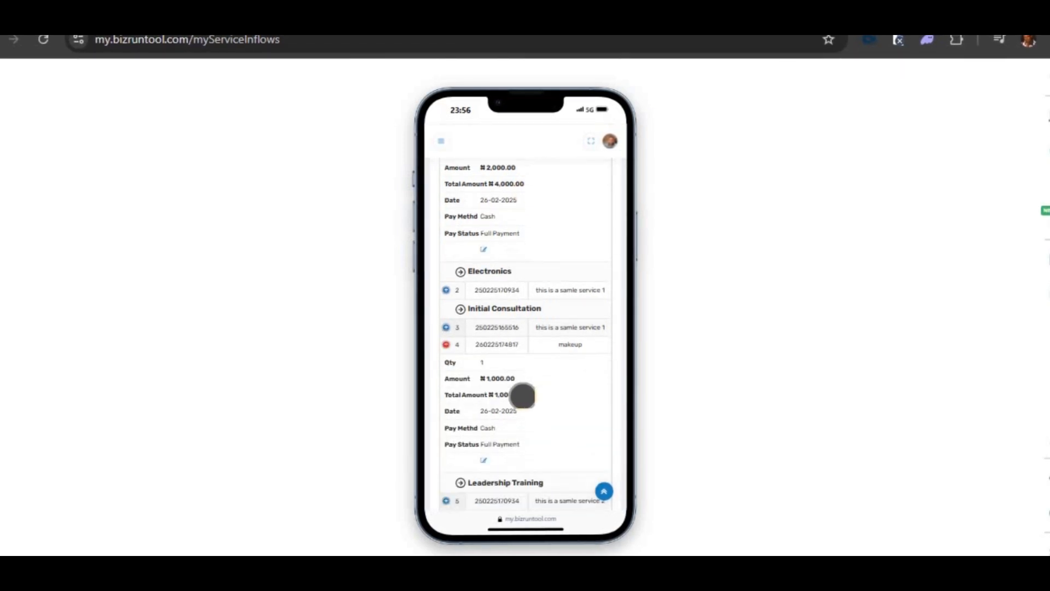
scroll(522, 395, down, 1)
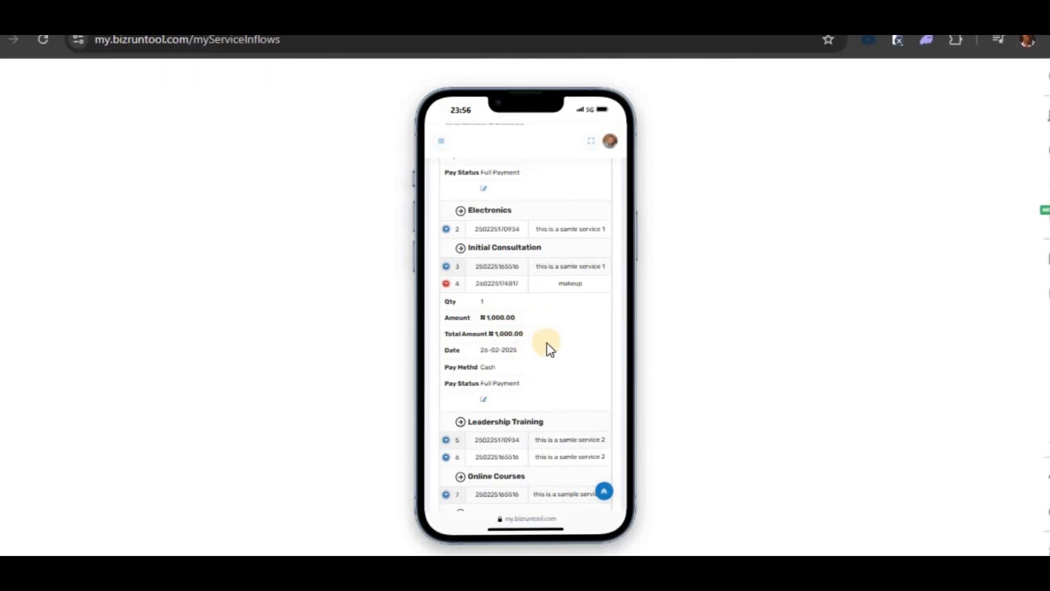
scroll(549, 348, down, 3)
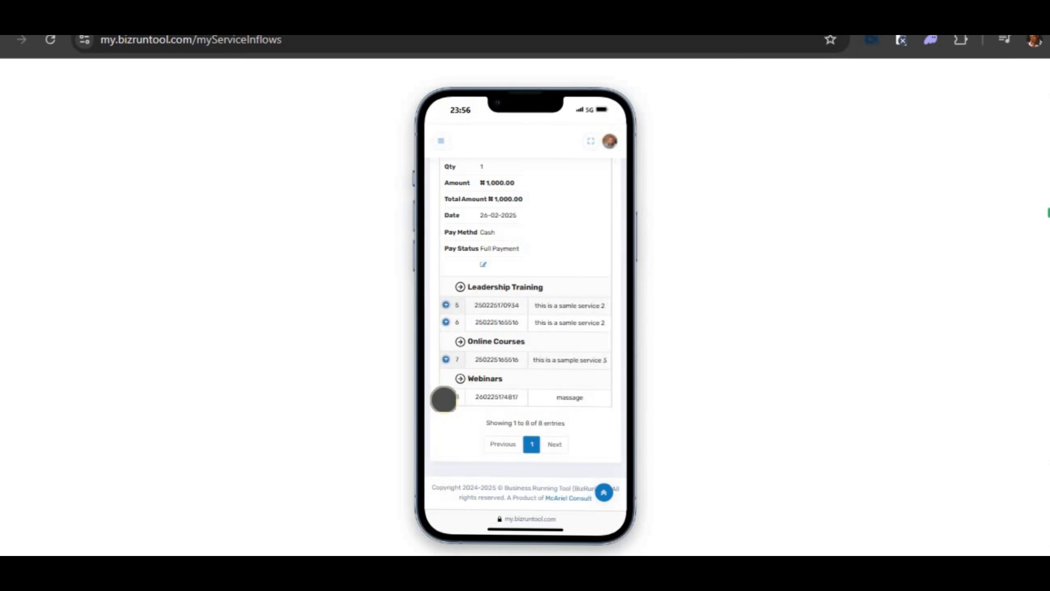
click(445, 397)
scroll(542, 372, down, 2)
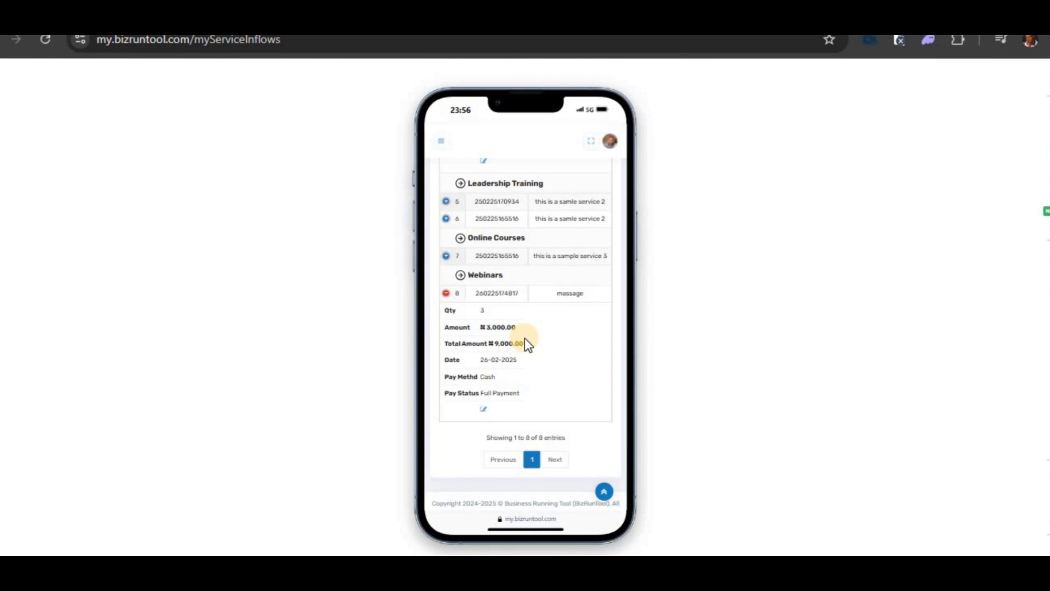
scroll(516, 351, down, 1)
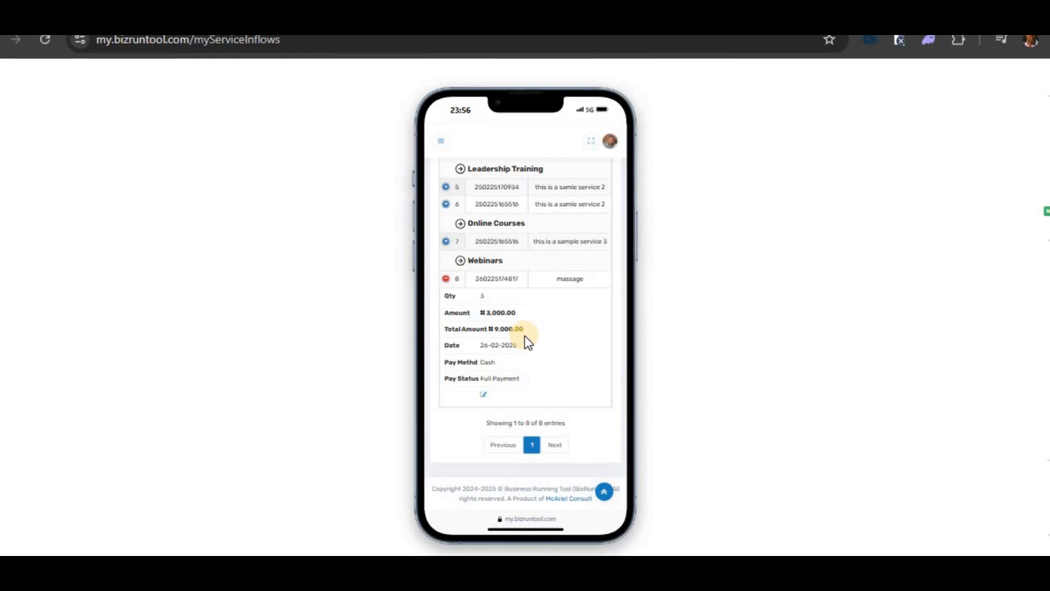
Open the Awareness Survey Analysis page from the settings
scroll(524, 339, up, 10)
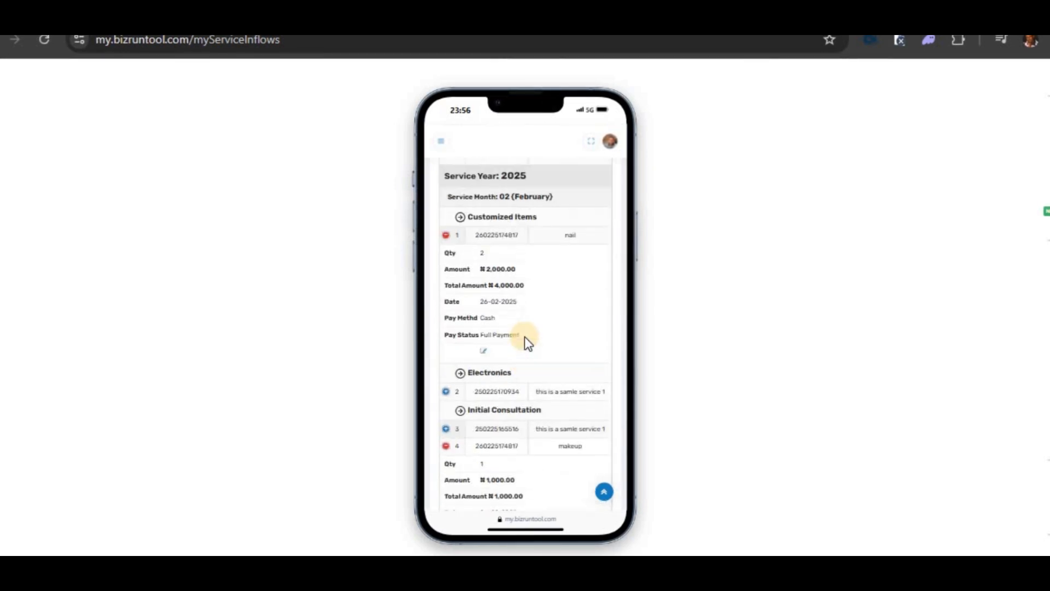
scroll(524, 336, up, 3)
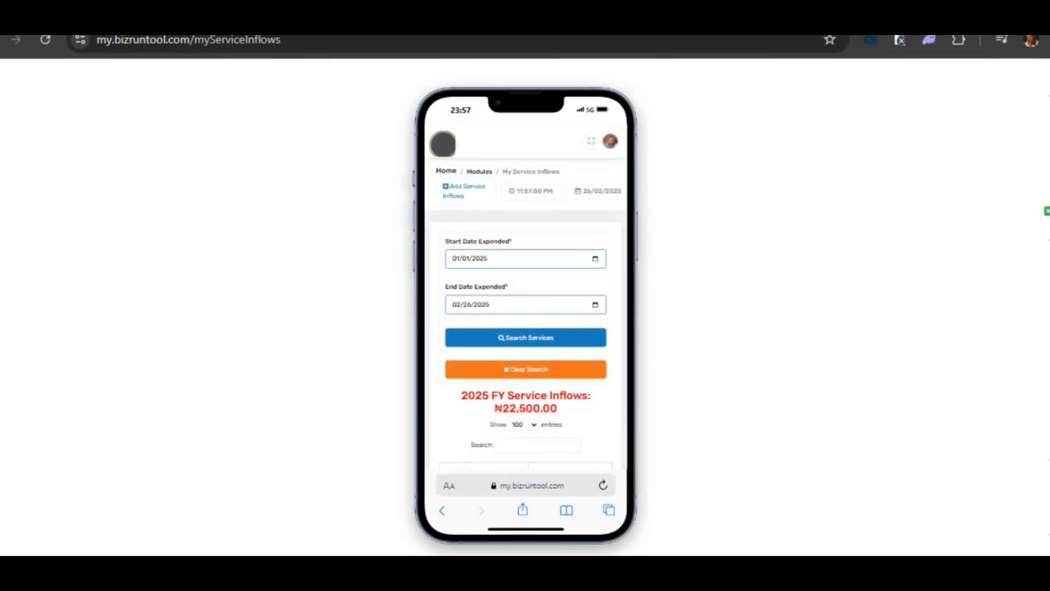
click(445, 142)
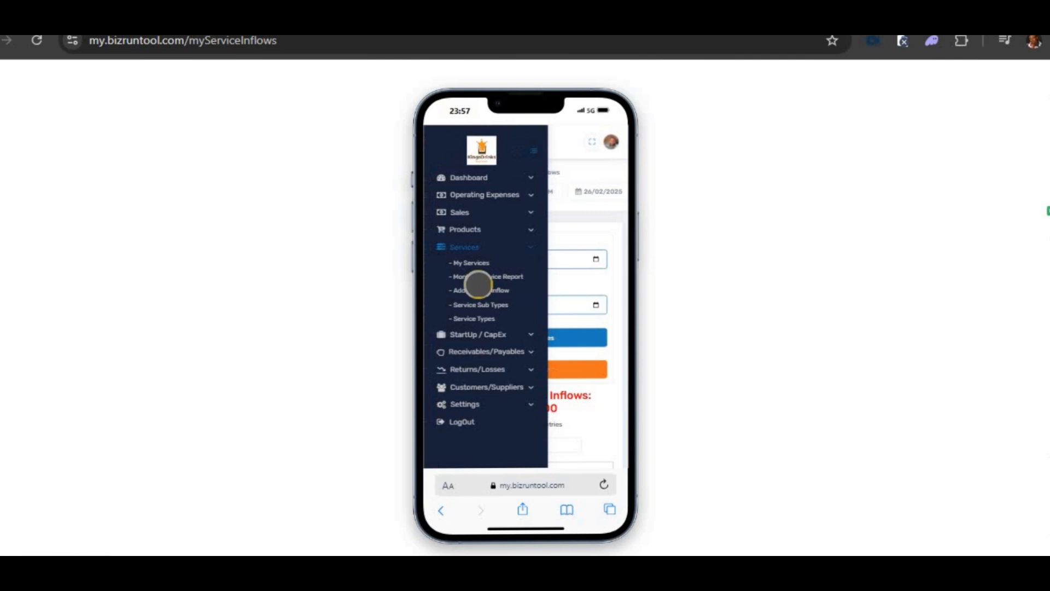
click(475, 407)
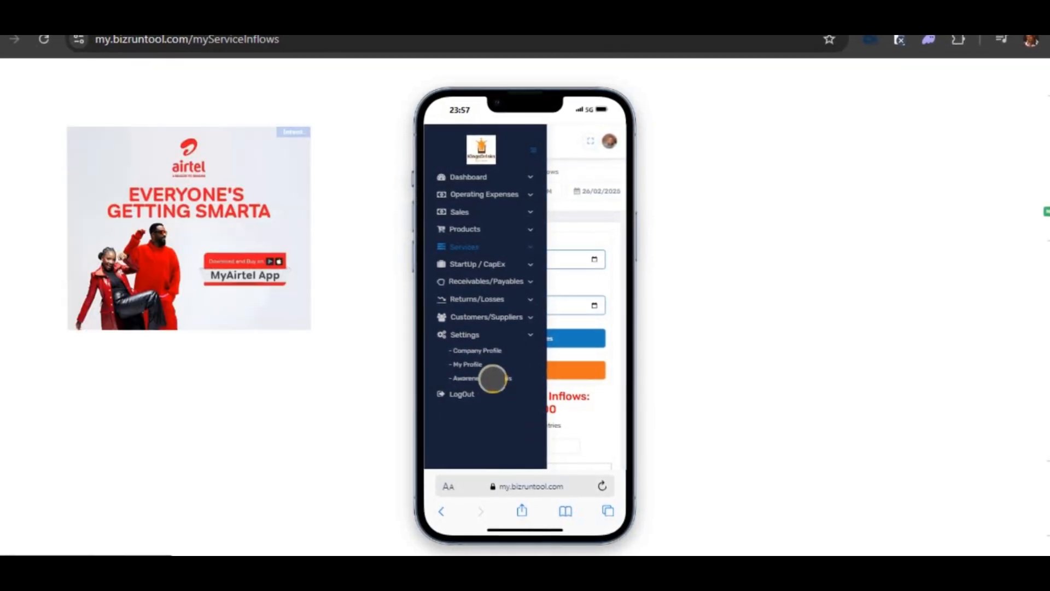
click(494, 378)
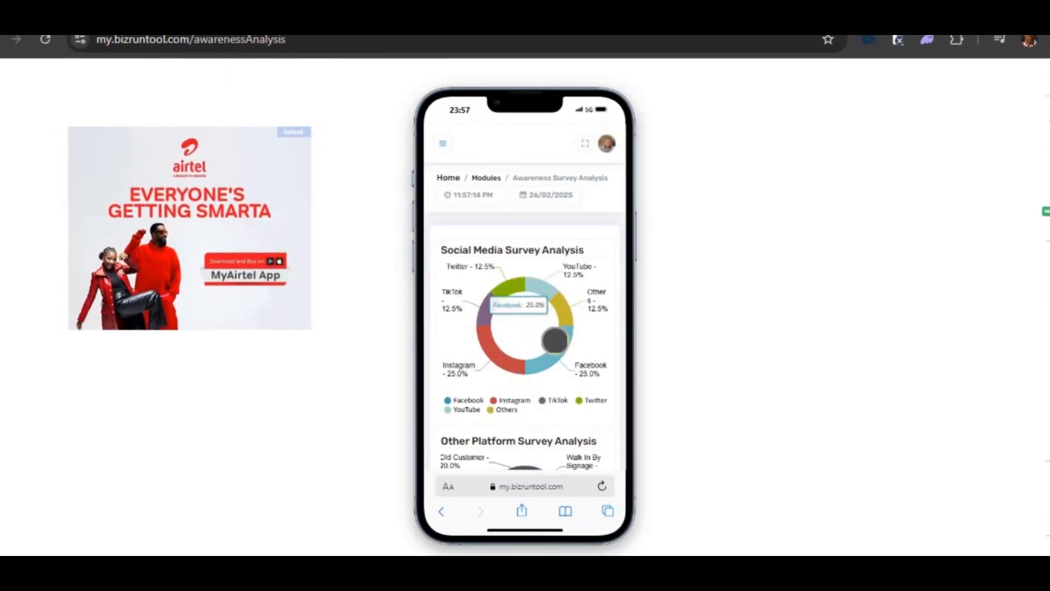
Examine the percentage and count charts for social media and other platforms in the awareness survey analysis
mouse_move(558, 336)
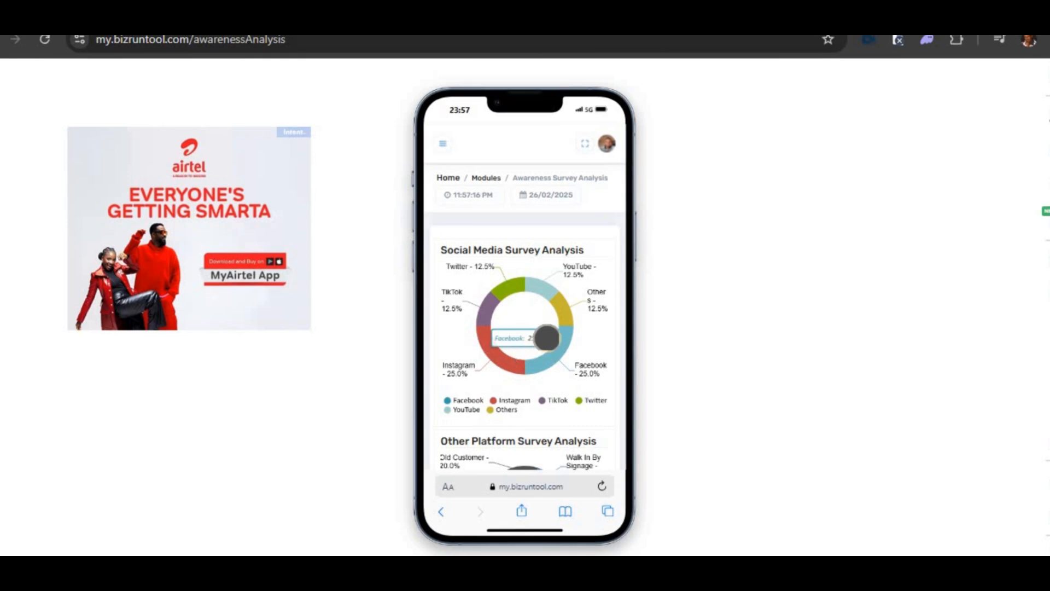
mouse_move(550, 304)
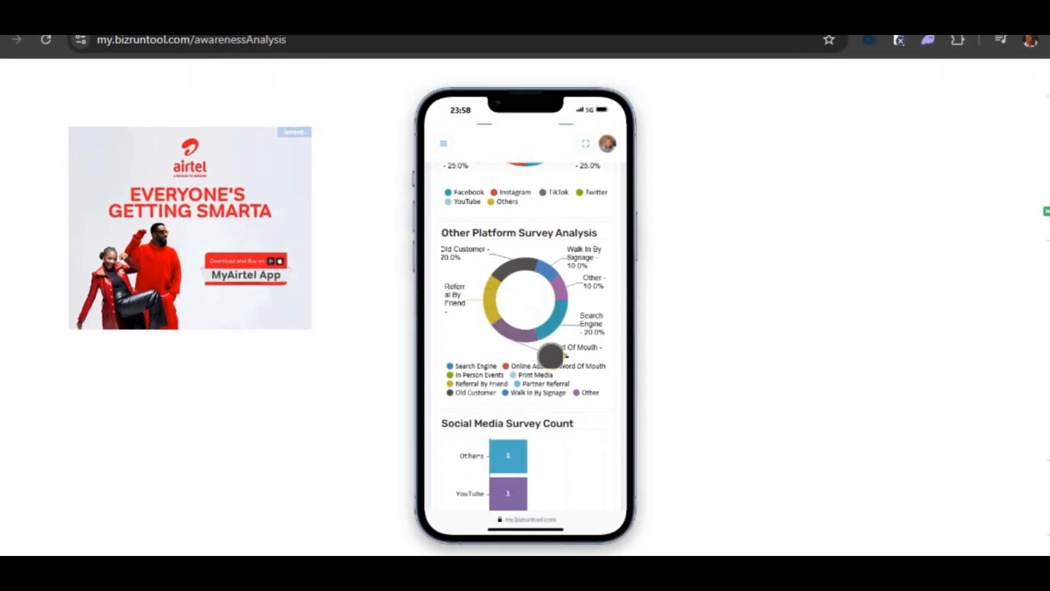
scroll(594, 357, down, 2)
scroll(593, 357, down, 4)
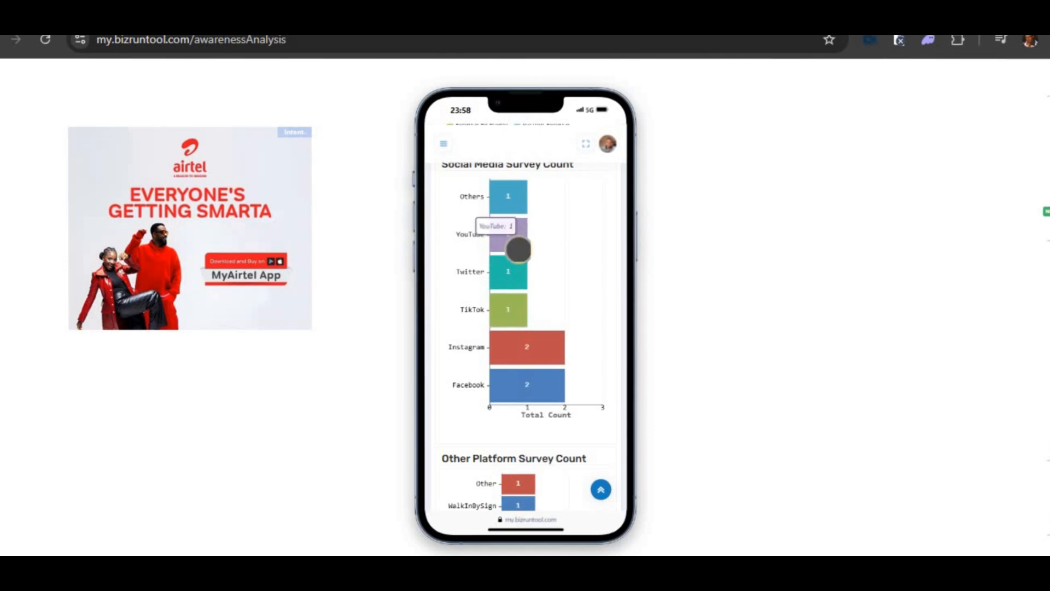
mouse_move(540, 357)
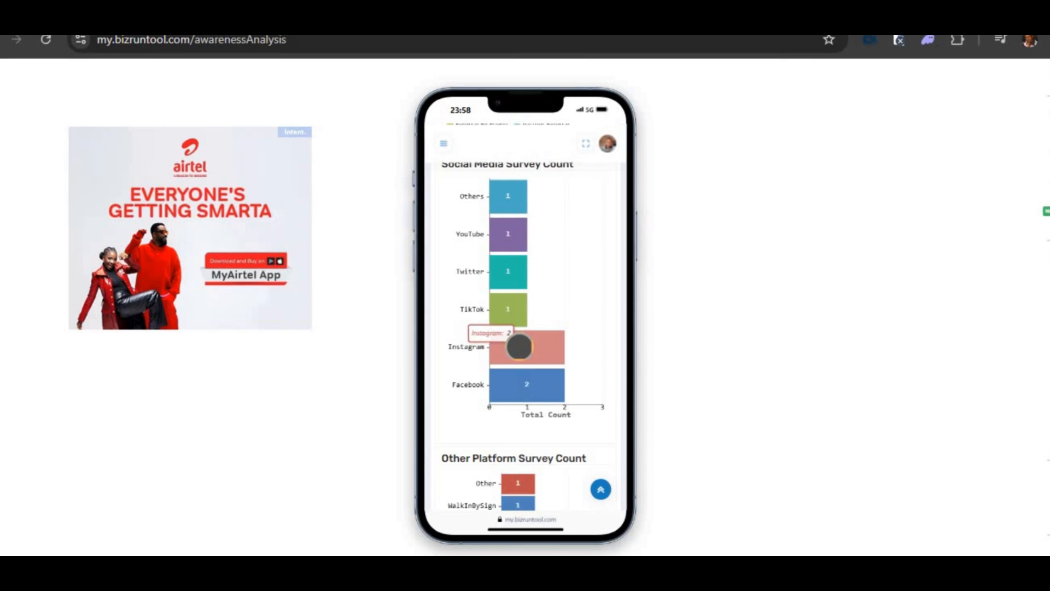
scroll(519, 346, down, 5)
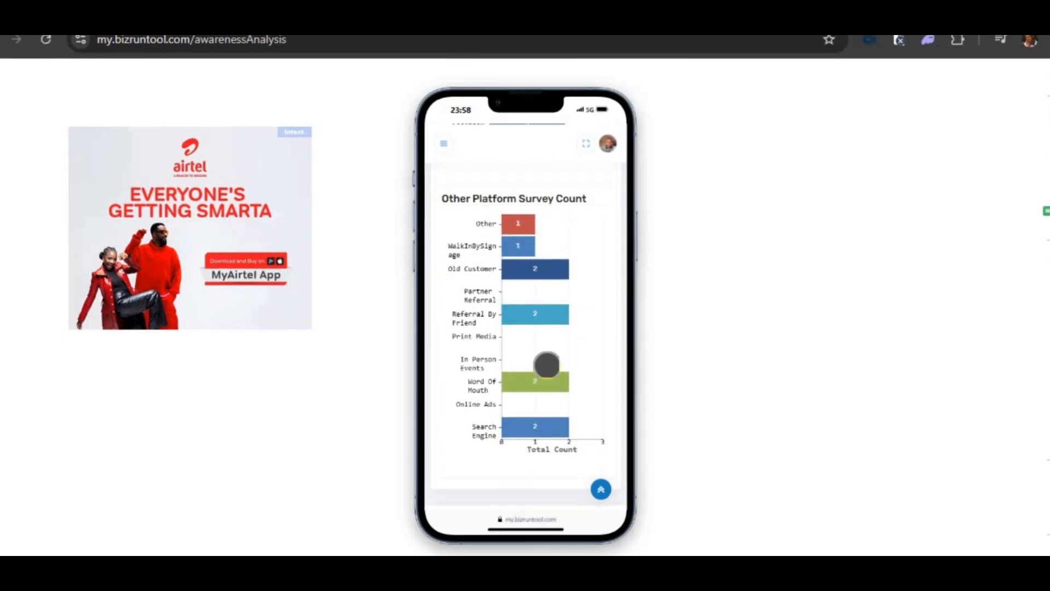
scroll(546, 358, up, 3)
scroll(546, 364, down, 5)
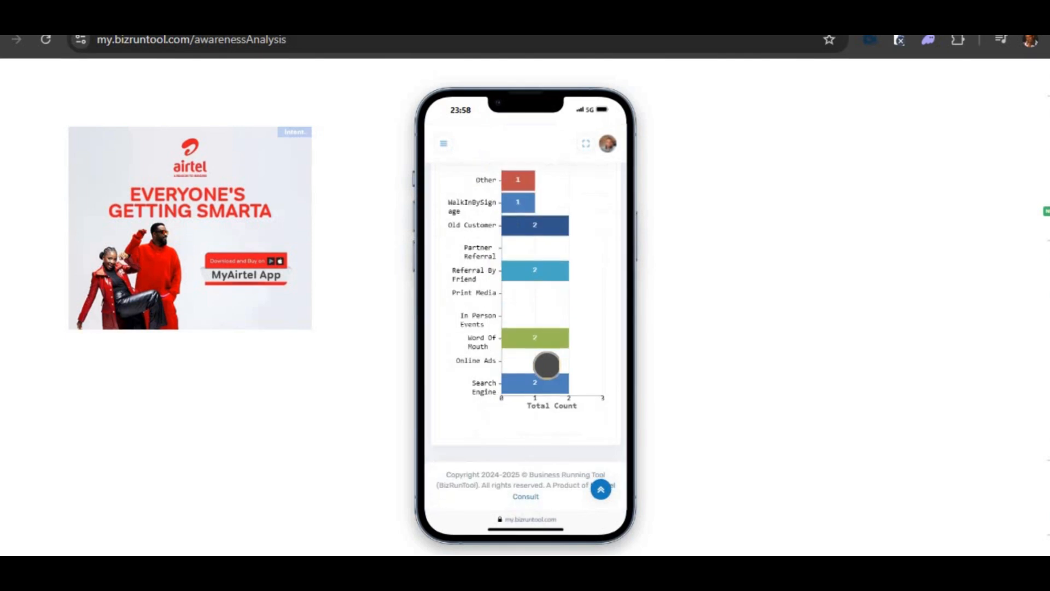
scroll(546, 365, up, 3)
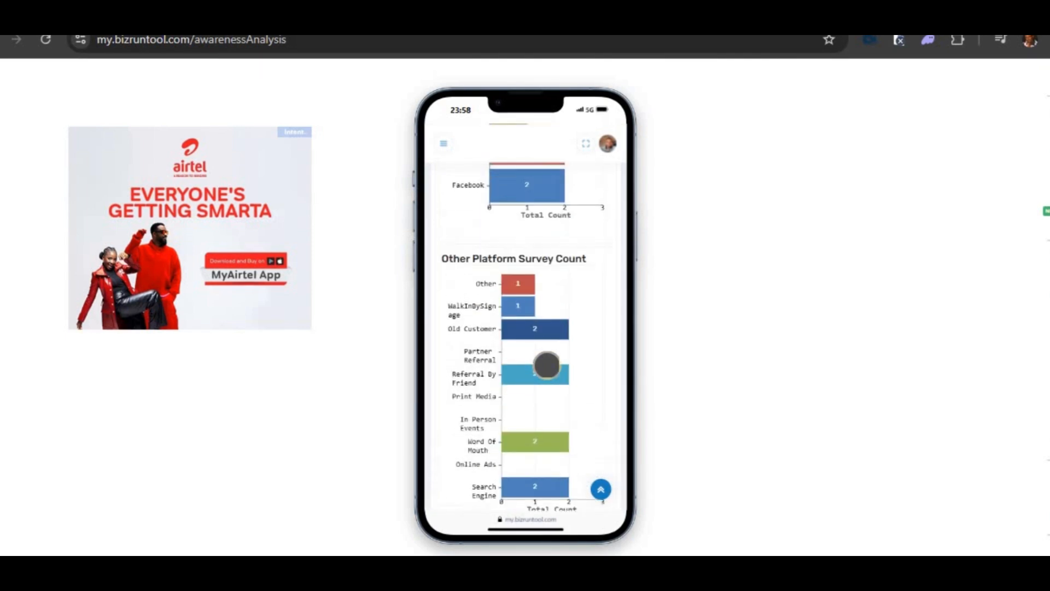